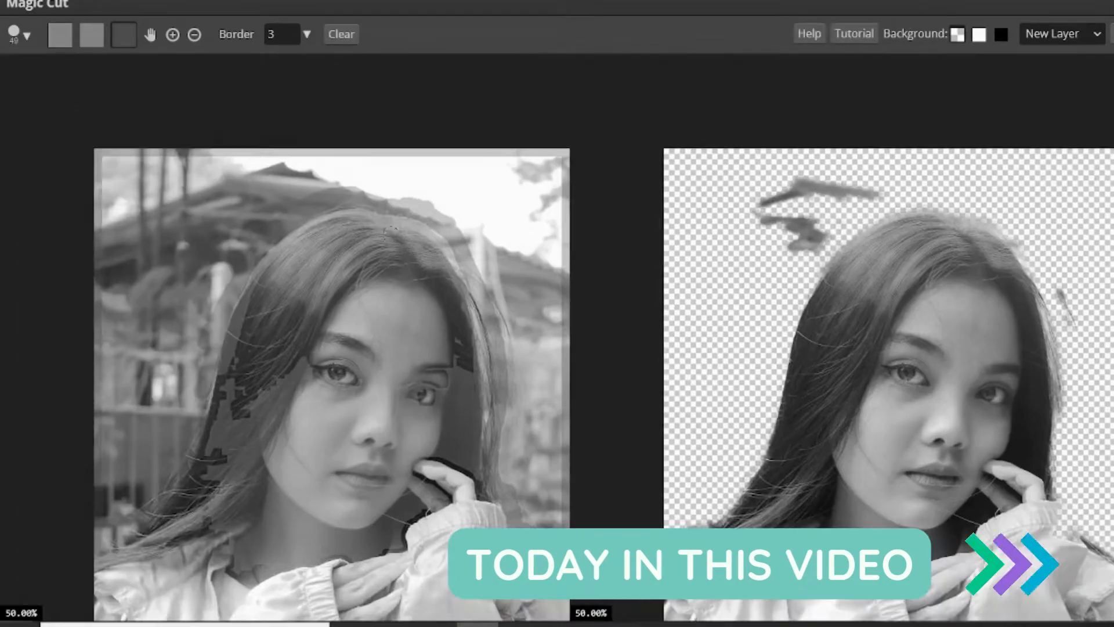
pyautogui.click(60, 35)
pyautogui.moveTo(377, 202)
pyautogui.mouseDown()
pyautogui.moveTo(267, 174)
pyautogui.moveTo(331, 187)
pyautogui.moveTo(215, 293)
pyautogui.mouseUp()
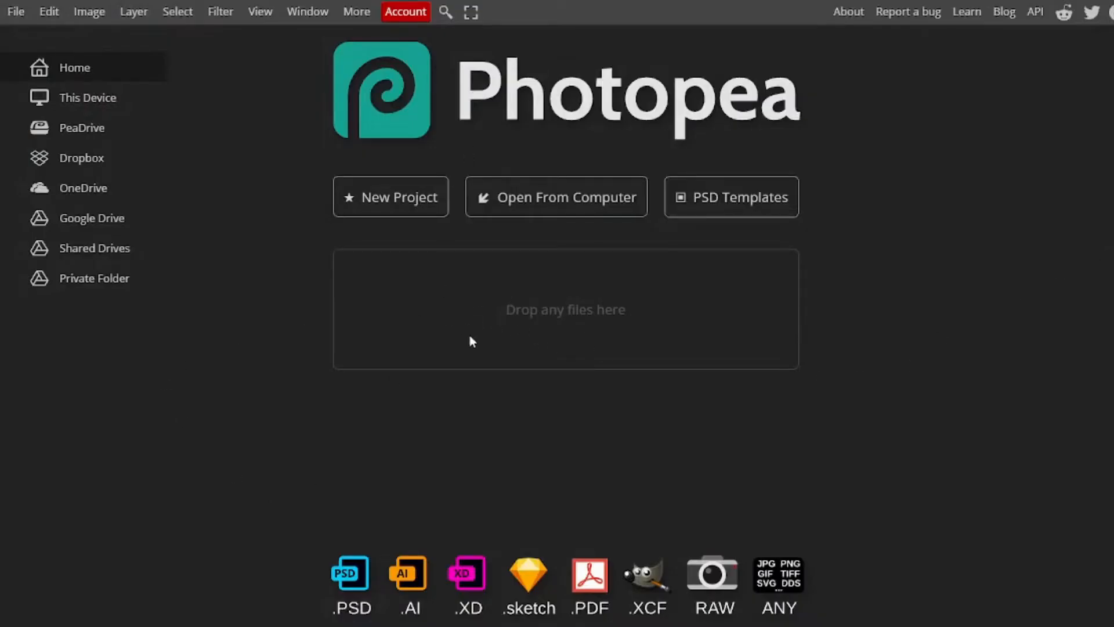
# - Switch to File Explorer and bring the potraight PNG image into Photopea as a new document
pyautogui.click(16, 12)
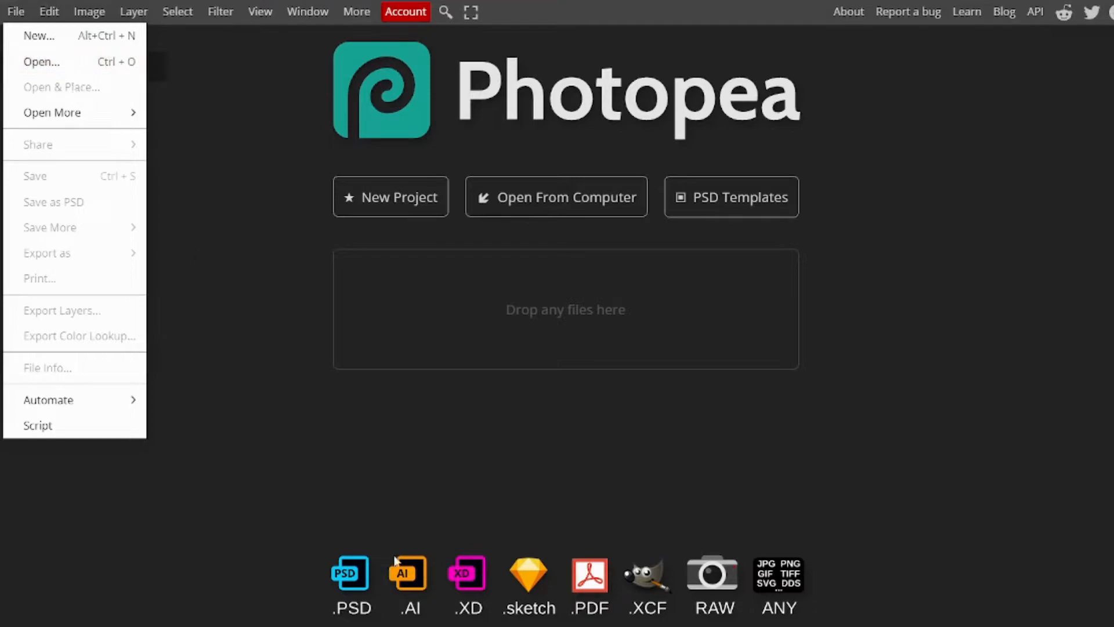
pyautogui.click(435, 625)
pyautogui.click(519, 566)
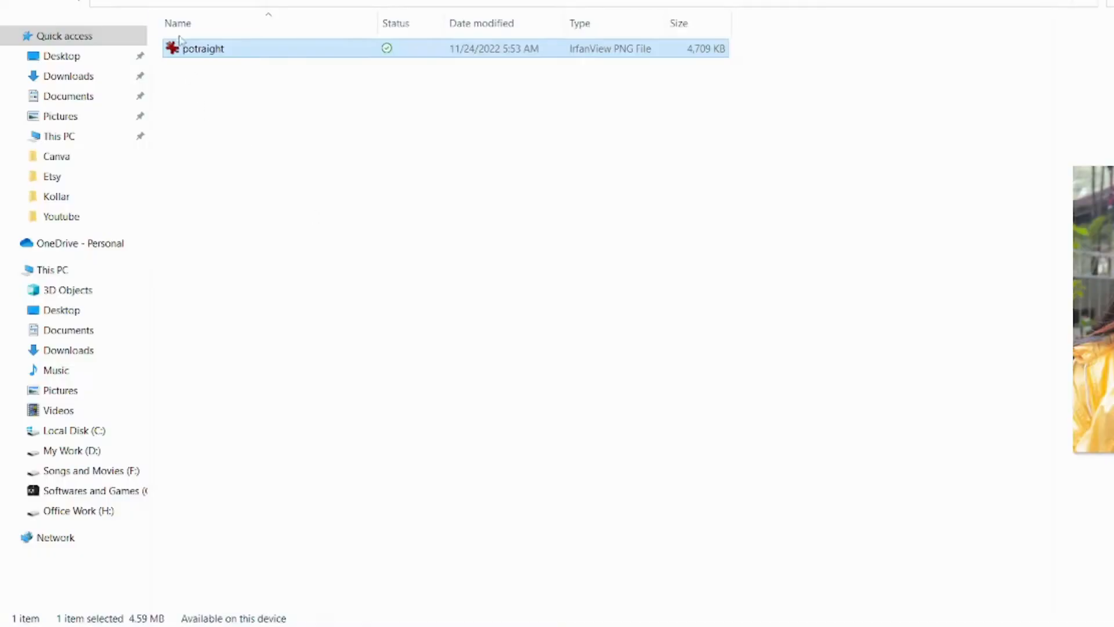
pyautogui.moveTo(193, 57); pyautogui.dragTo(570, 314)
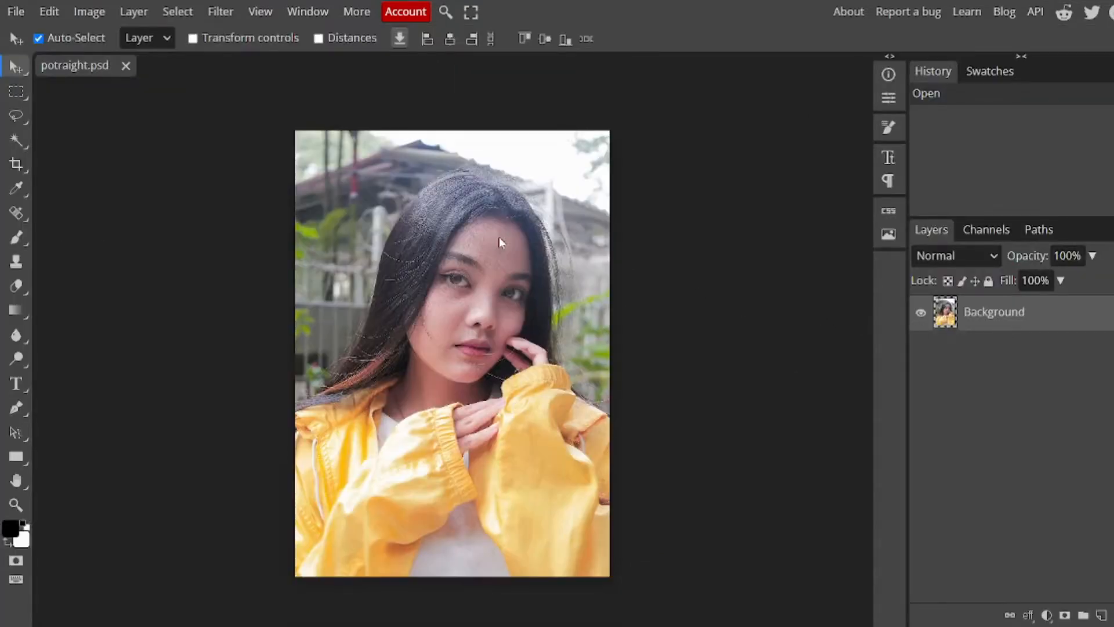
pyautogui.scroll(3, 498, 235)
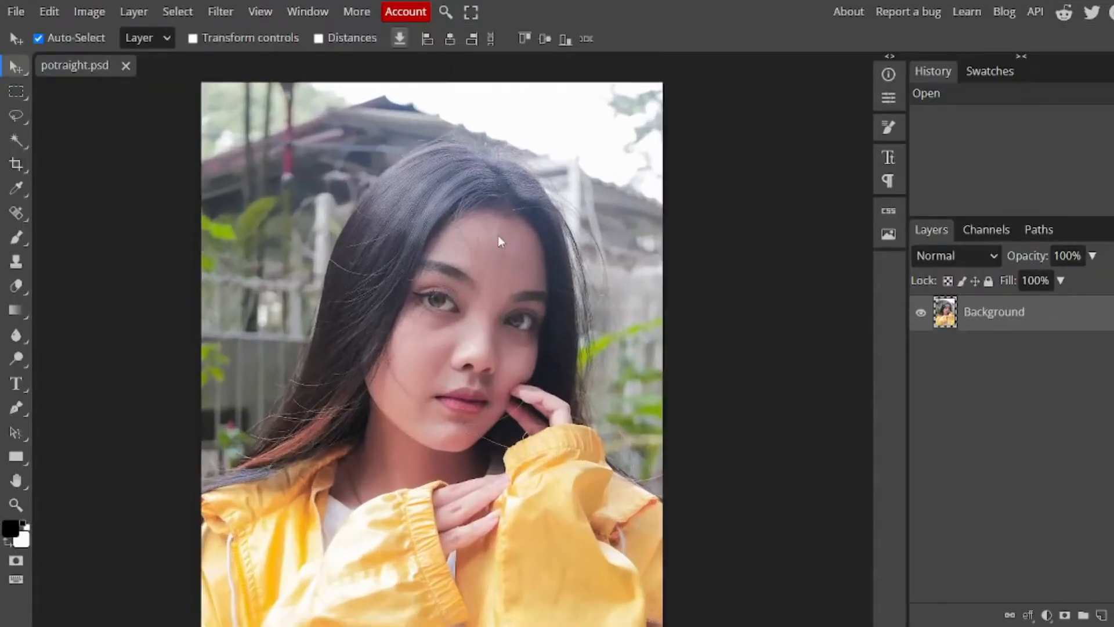
pyautogui.scroll(-4, 499, 238)
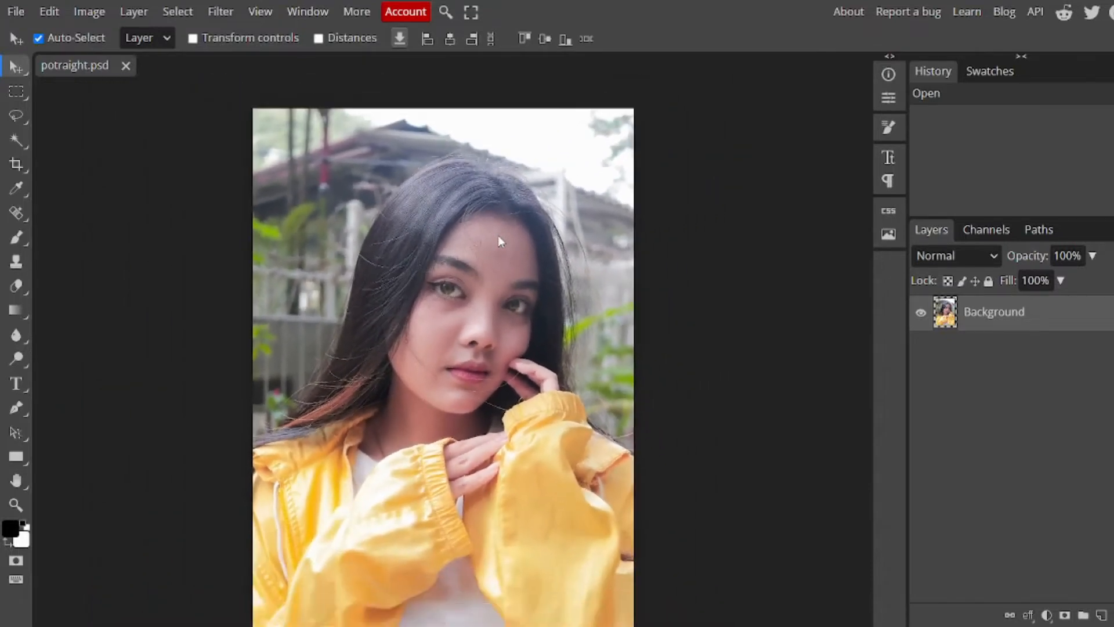
pyautogui.scroll(1, 498, 235)
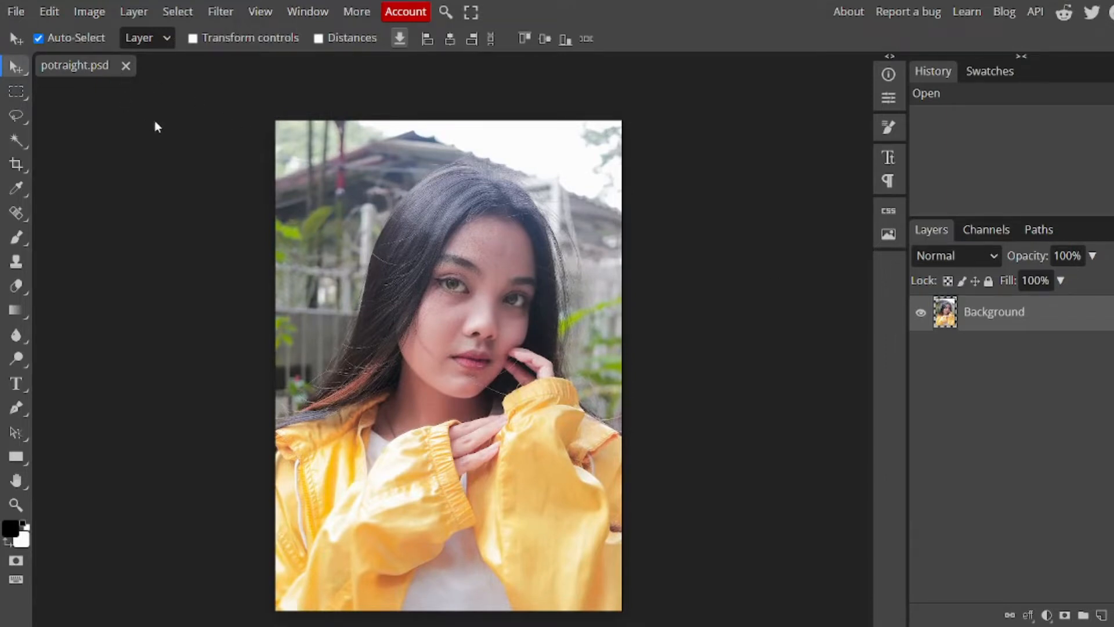
# - Look up Magic Cut among the selection commands and search the available commands for "magi"
pyautogui.click(182, 14)
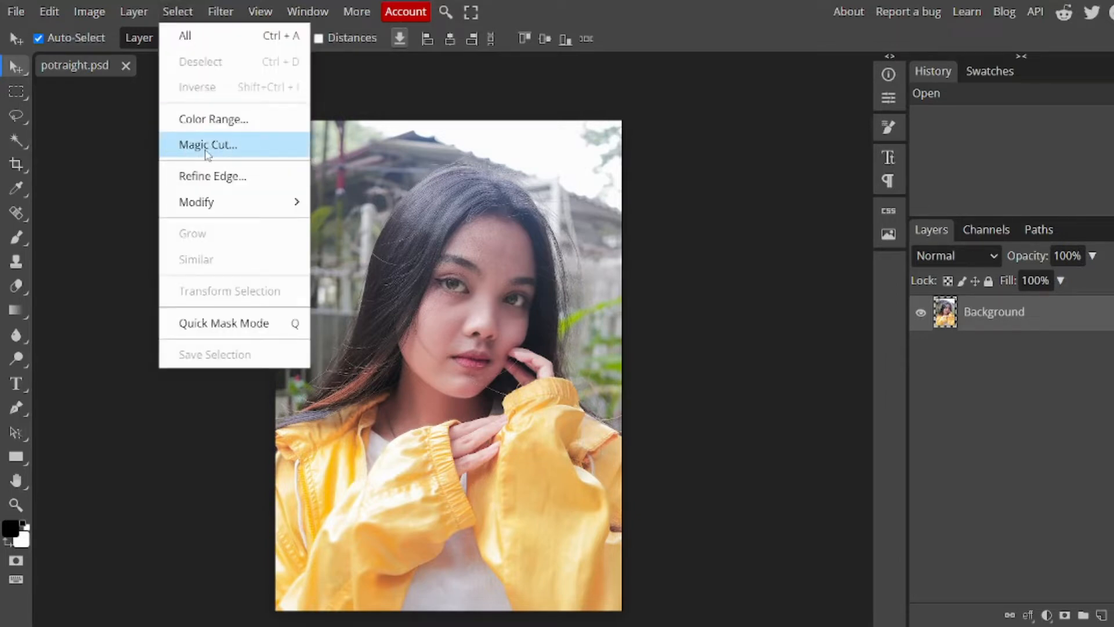
pyautogui.click(453, 15)
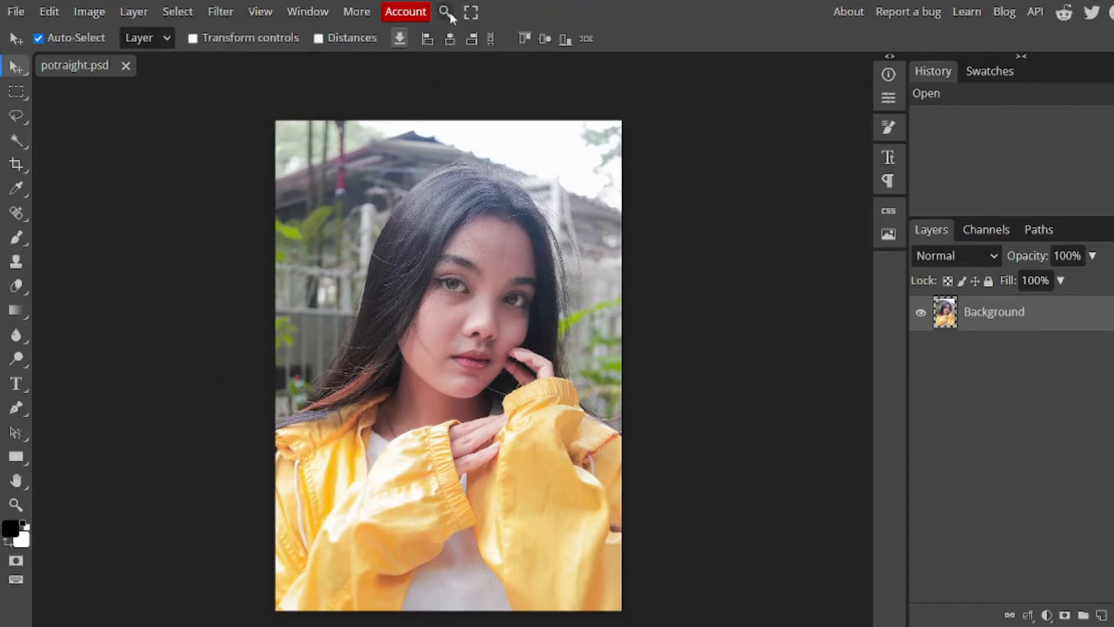
pyautogui.click(447, 13)
pyautogui.write('magi')
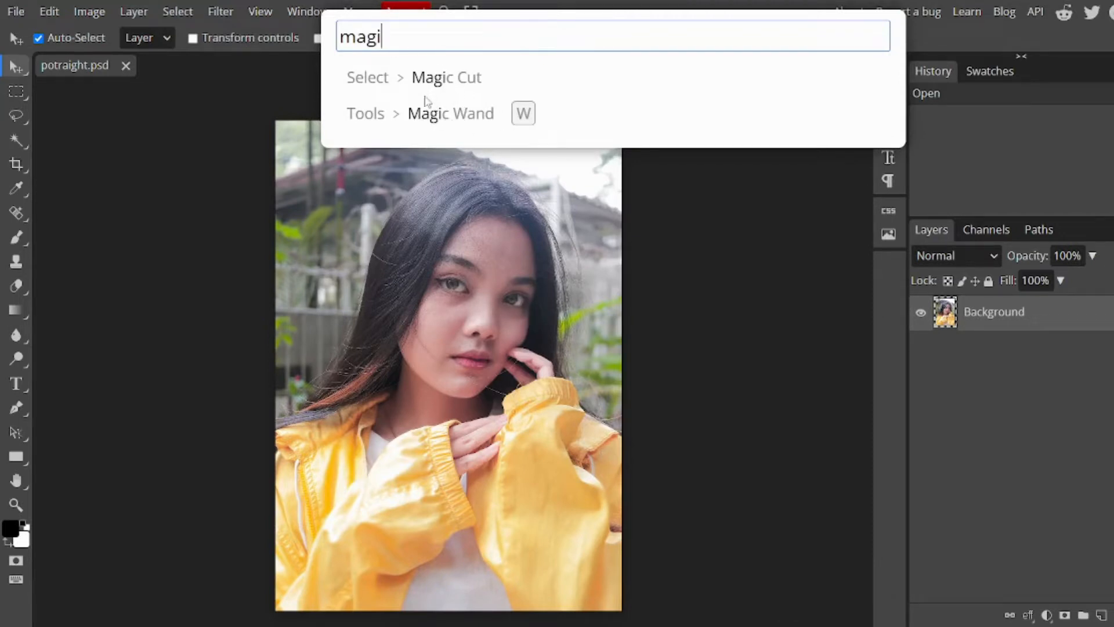
pyautogui.press('Escape')
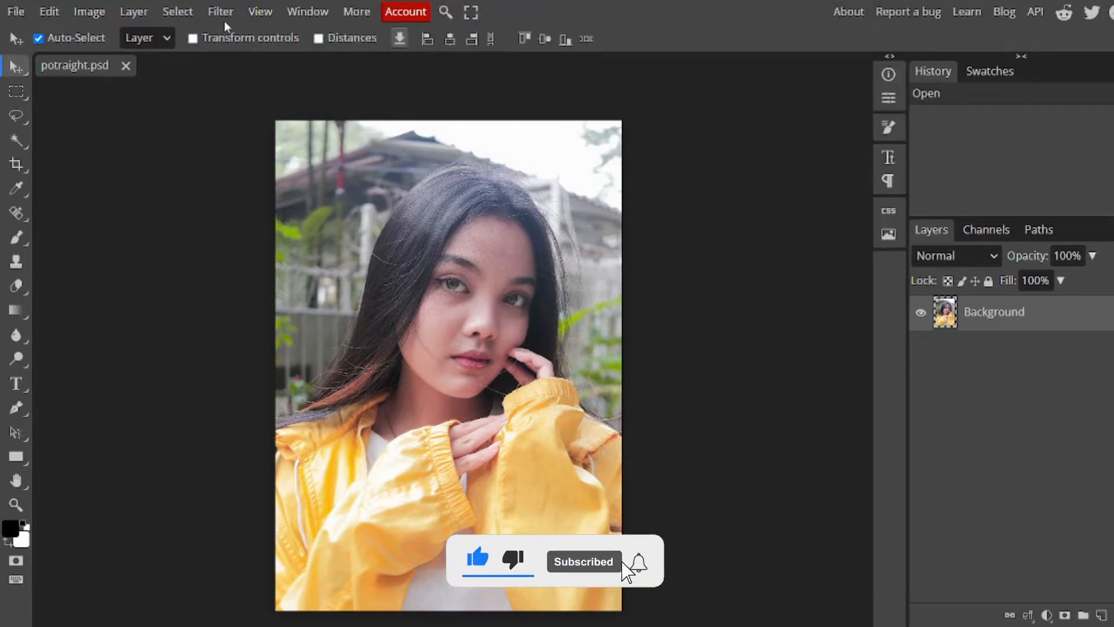
# - Open Magic Cut for the portrait and set its brush size to 49 px
pyautogui.click(221, 13)
pyautogui.moveTo(180, 14)
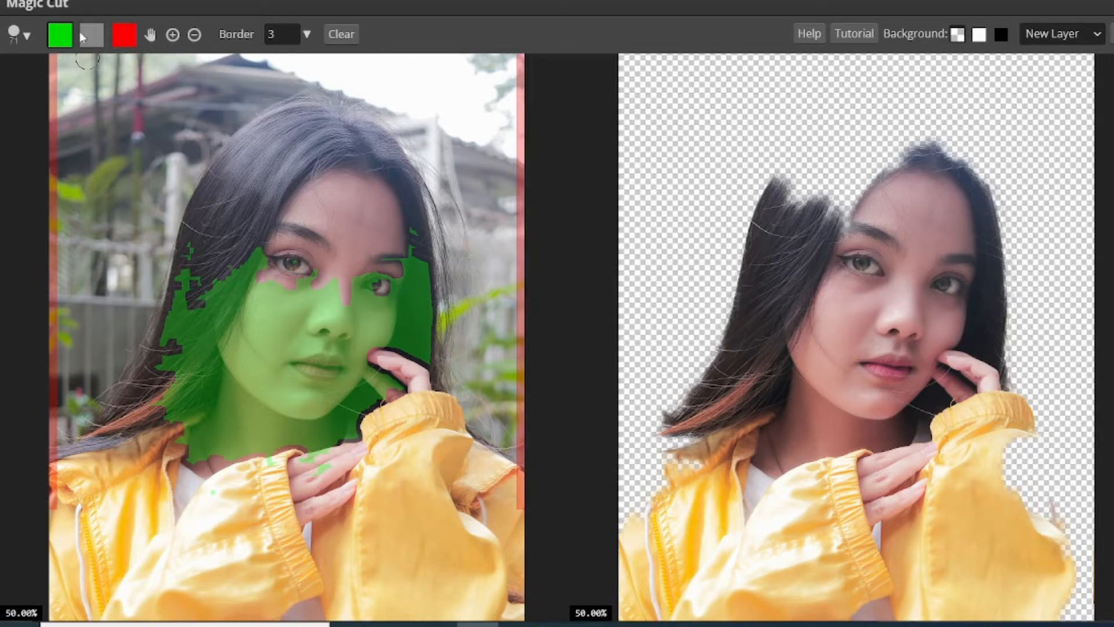
pyautogui.click(20, 37)
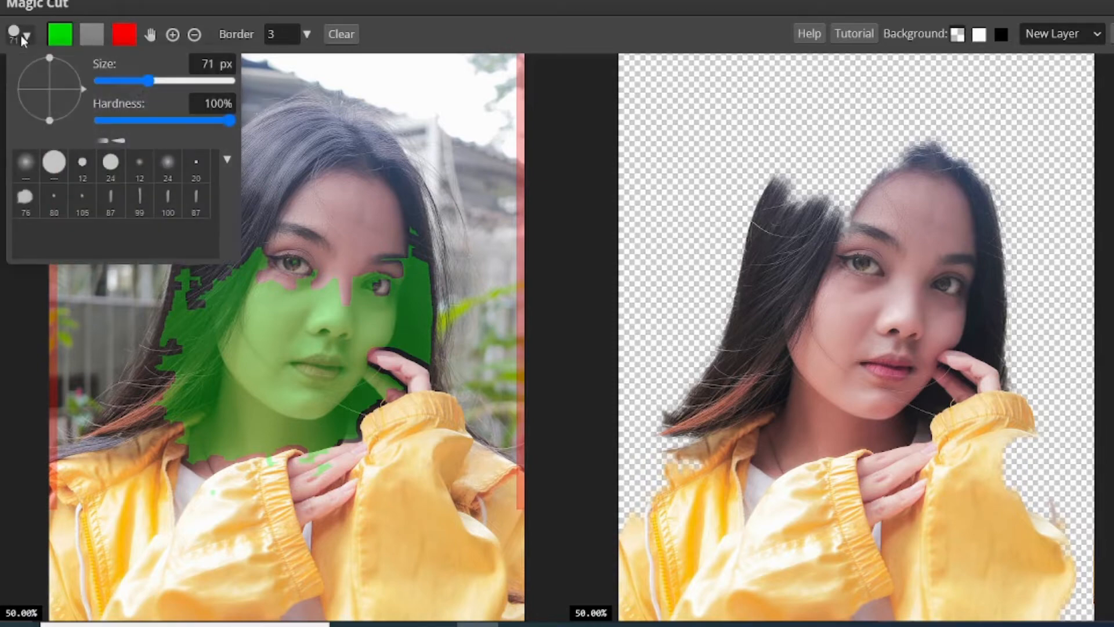
pyautogui.click(143, 79)
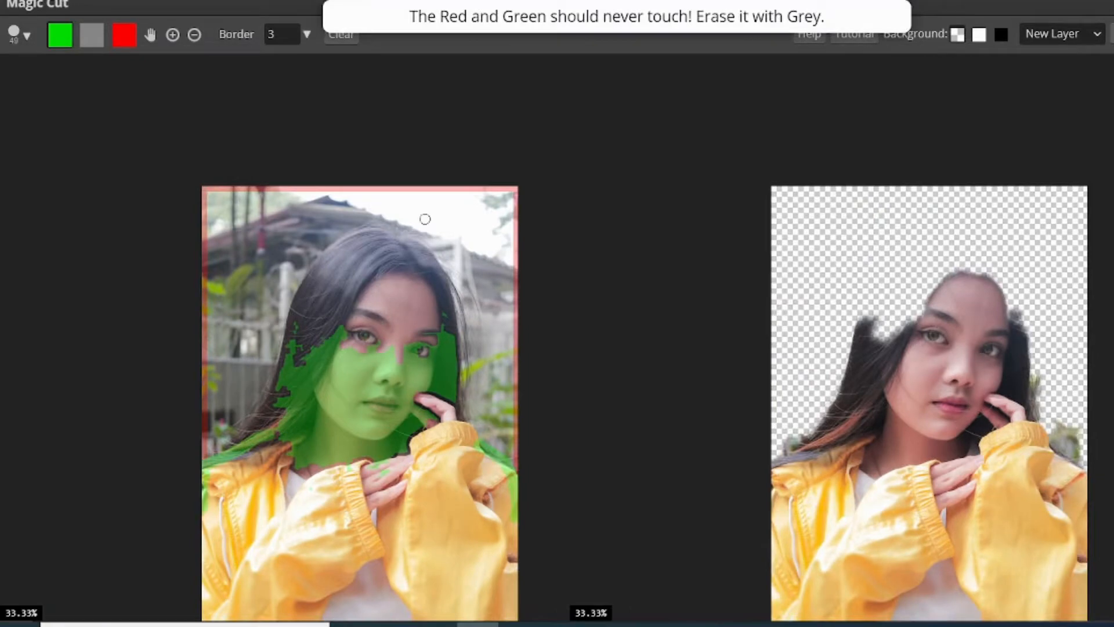
# - Paint green foreground marking along the hair's outer edge, over the crown and down both sides of the head
pyautogui.scroll(3, 426, 242)
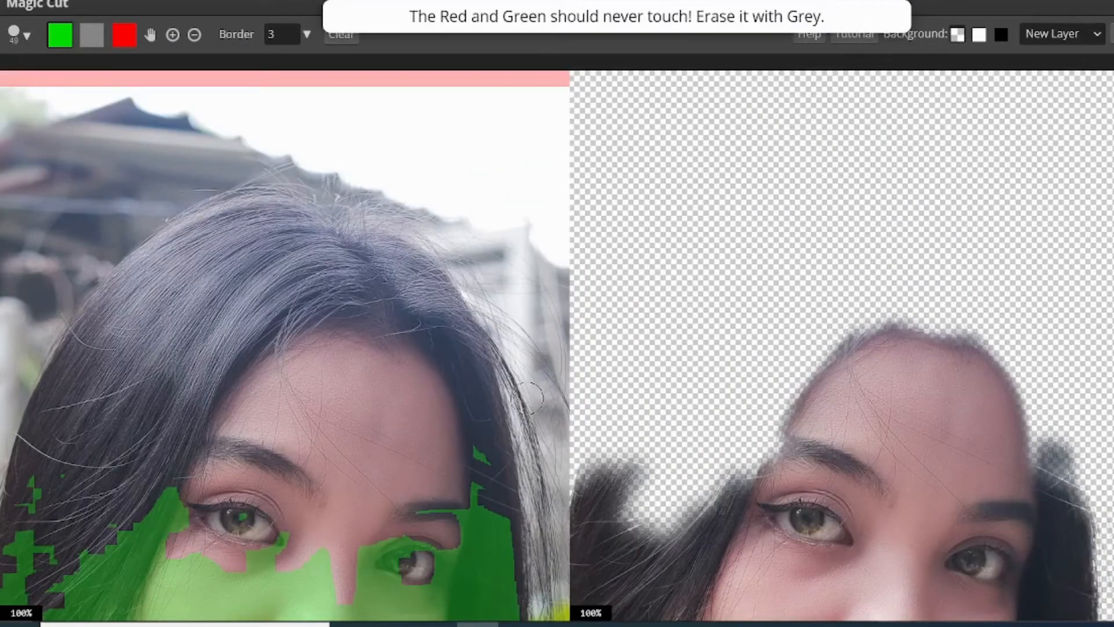
pyautogui.moveTo(524, 389)
pyautogui.mouseDown()
pyautogui.moveTo(443, 254)
pyautogui.moveTo(402, 229)
pyautogui.moveTo(358, 212)
pyautogui.moveTo(323, 218)
pyautogui.moveTo(240, 188)
pyautogui.moveTo(195, 195)
pyautogui.moveTo(84, 295)
pyautogui.moveTo(29, 417)
pyautogui.moveTo(9, 522)
pyautogui.mouseUp()
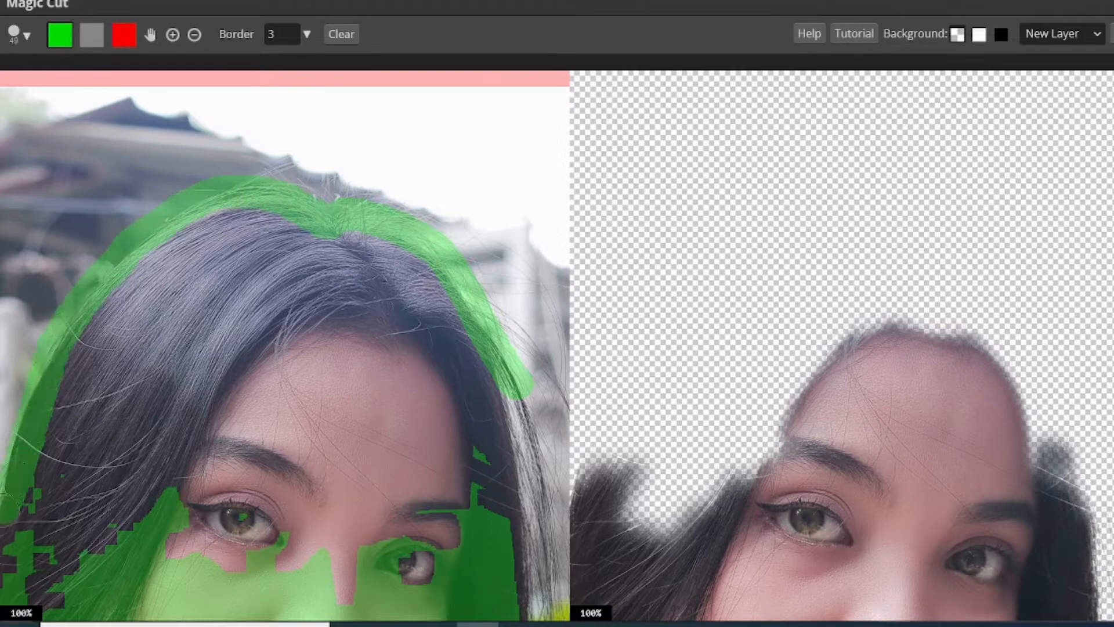
pyautogui.scroll(-2, 571, 329)
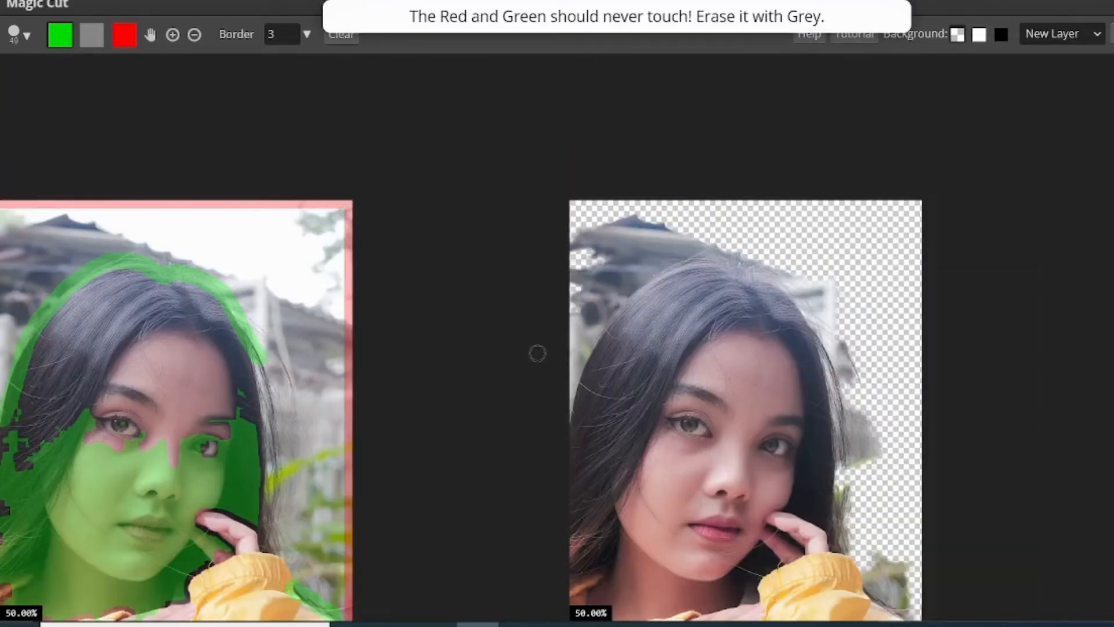
pyautogui.scroll(-1, 538, 353)
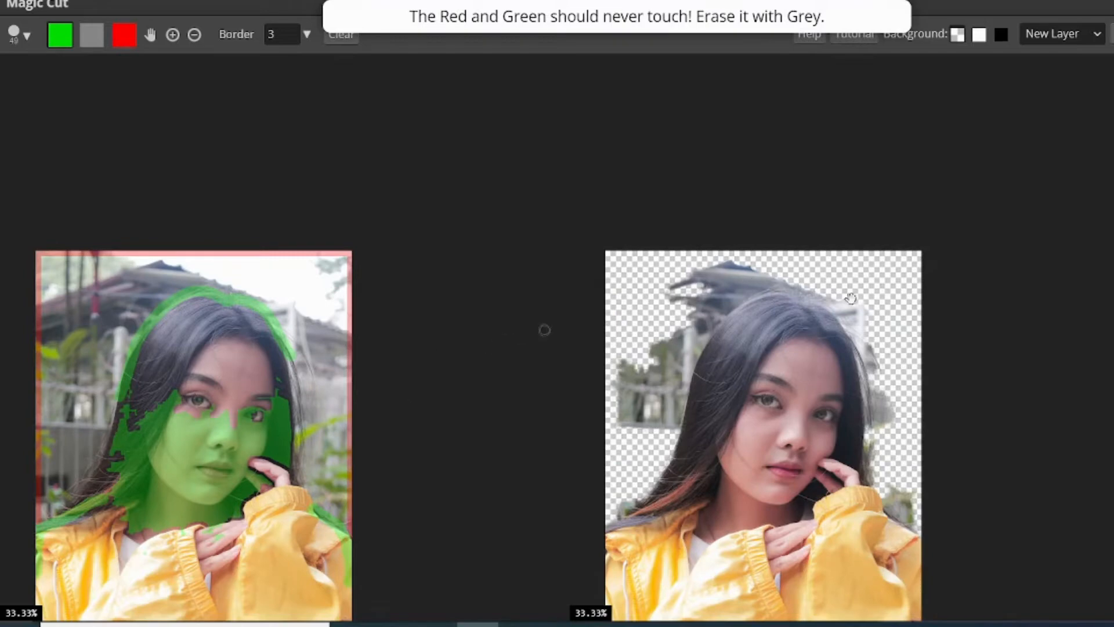
pyautogui.scroll(1, 545, 330)
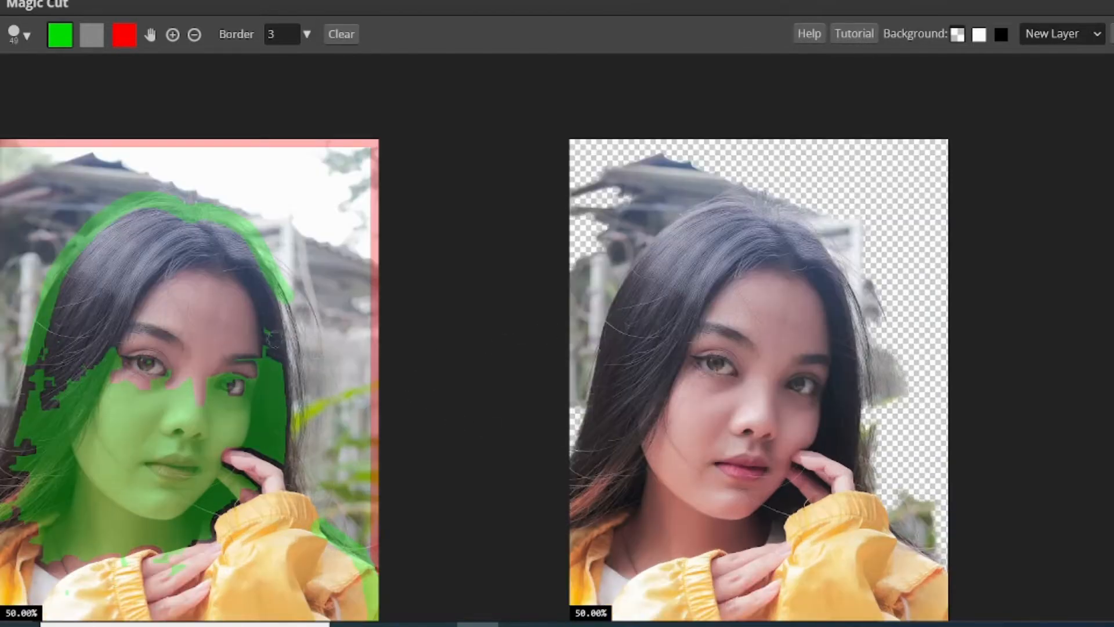
pyautogui.moveTo(287, 299); pyautogui.dragTo(290, 464)
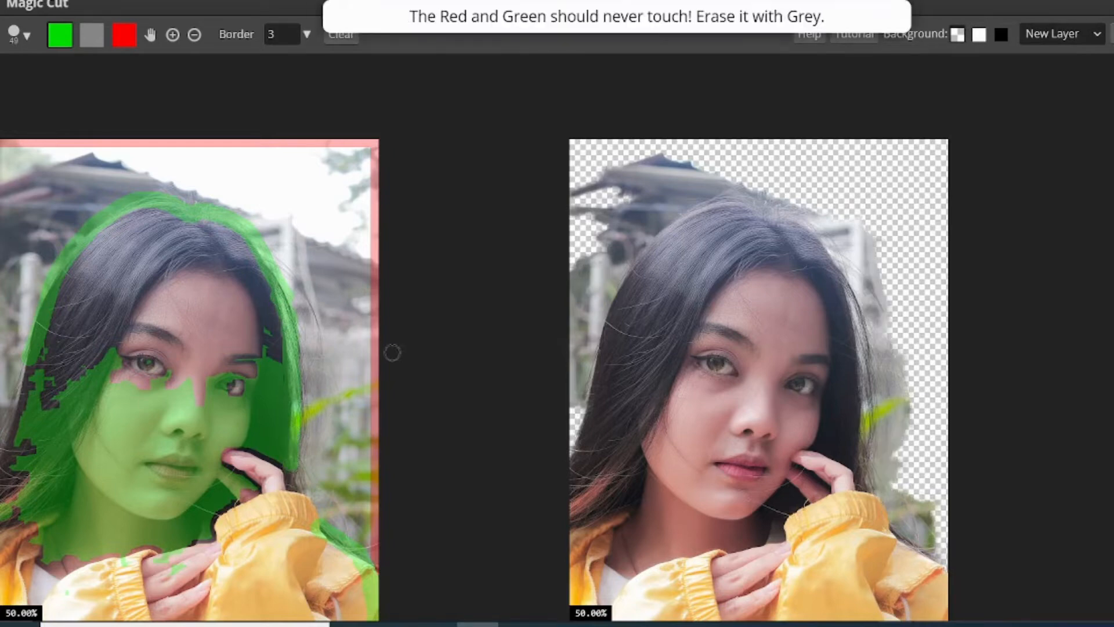
pyautogui.scroll(-1, 408, 341)
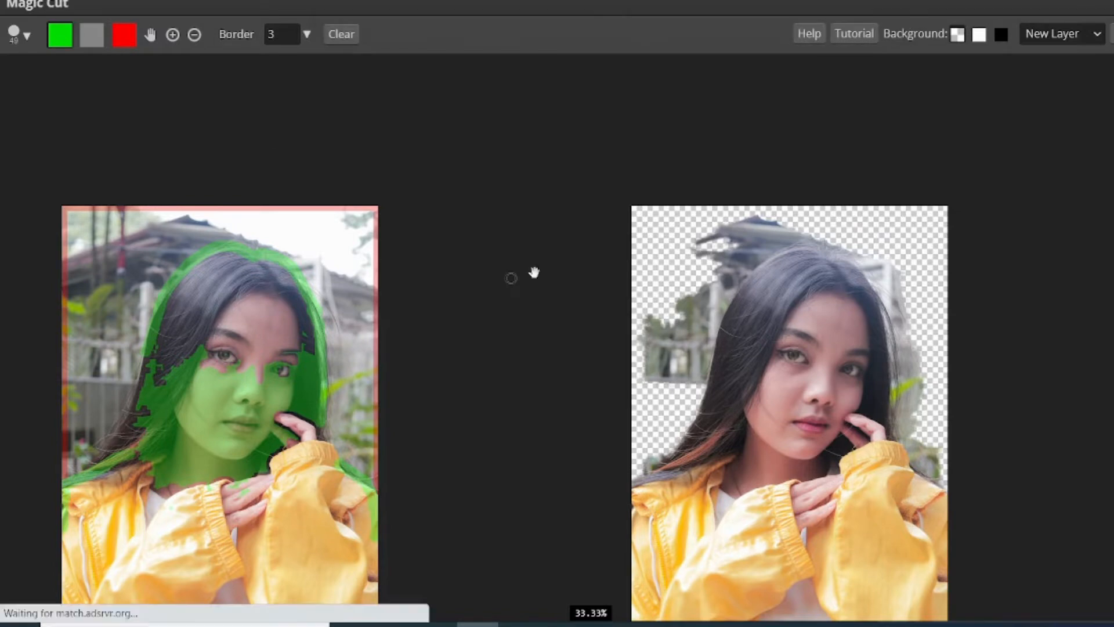
# - Paint red background marking beside the green outline, from the crown down the side of the hair nearest the white post
pyautogui.click(126, 35)
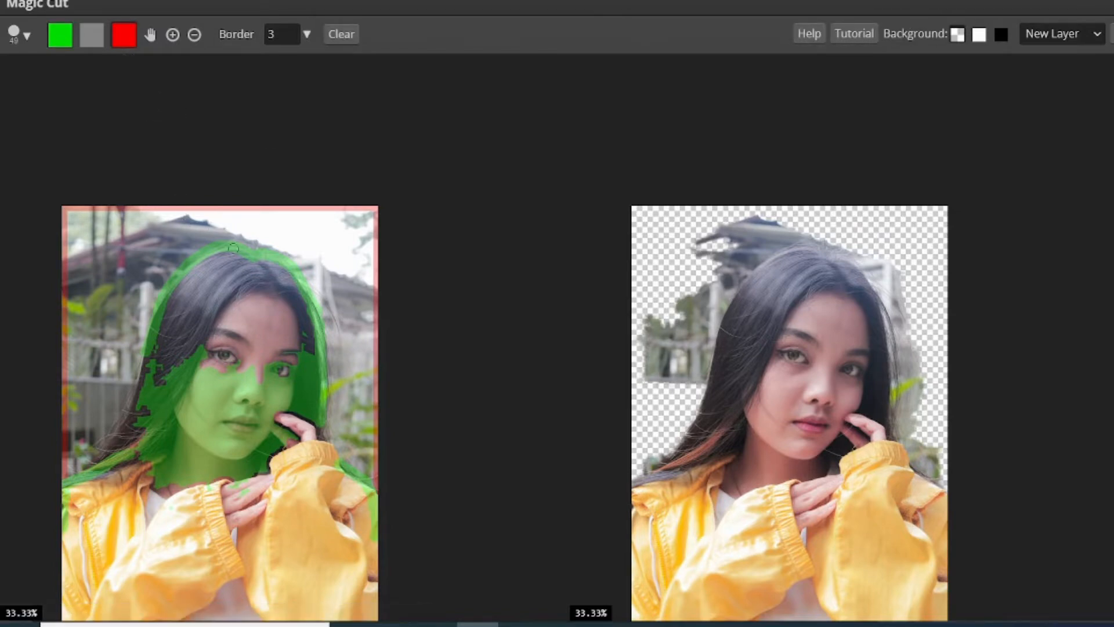
pyautogui.scroll(3, 156, 244)
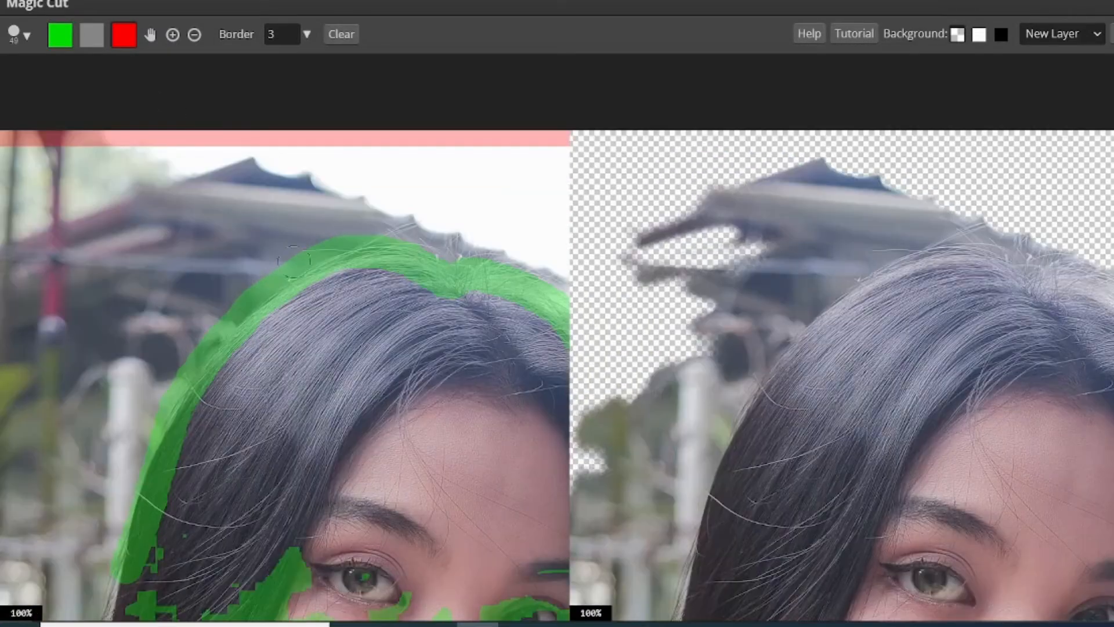
pyautogui.moveTo(393, 220)
pyautogui.mouseDown()
pyautogui.moveTo(331, 228)
pyautogui.moveTo(247, 280)
pyautogui.moveTo(192, 347)
pyautogui.moveTo(92, 532)
pyautogui.mouseUp()
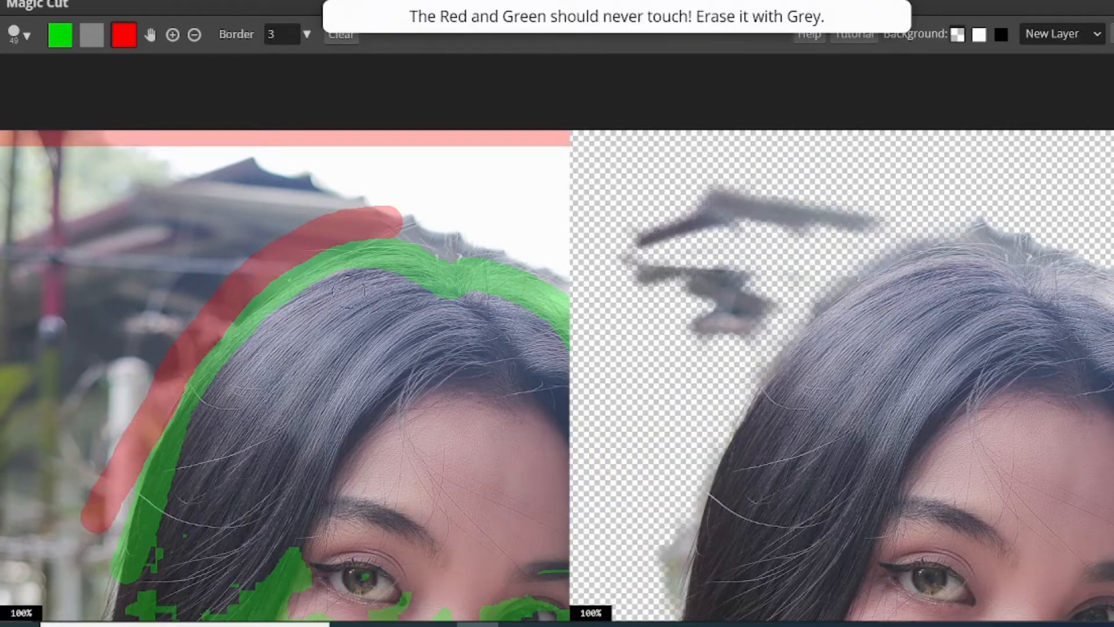
pyautogui.scroll(-1, 362, 288)
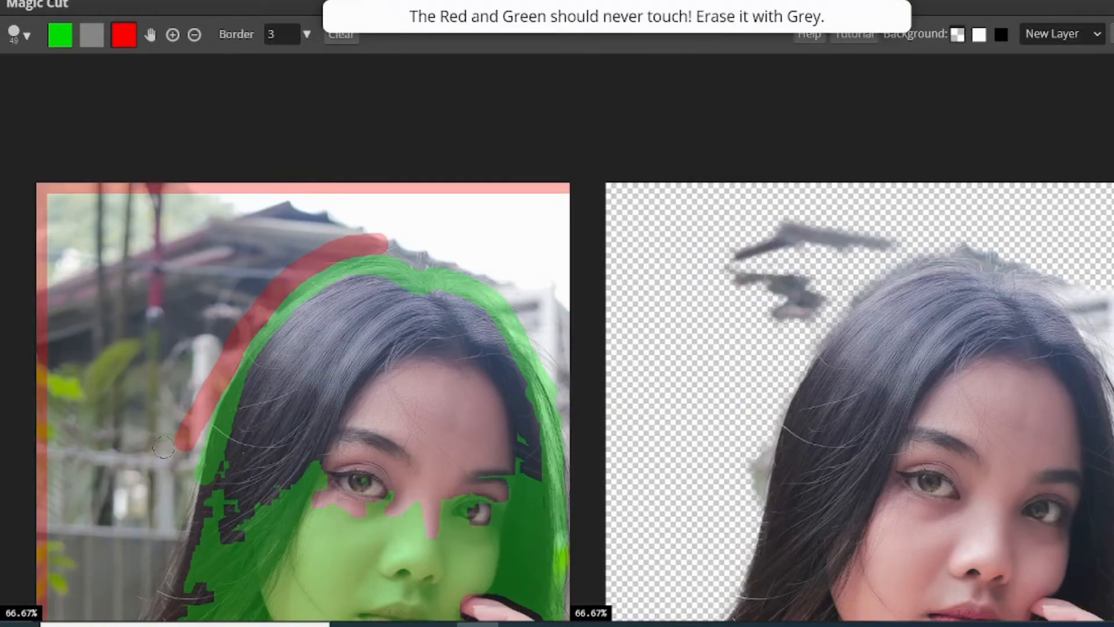
pyautogui.scroll(1, 163, 442)
pyautogui.moveTo(248, 340)
pyautogui.mouseDown()
pyautogui.moveTo(248, 376)
pyautogui.moveTo(189, 536)
pyautogui.mouseUp()
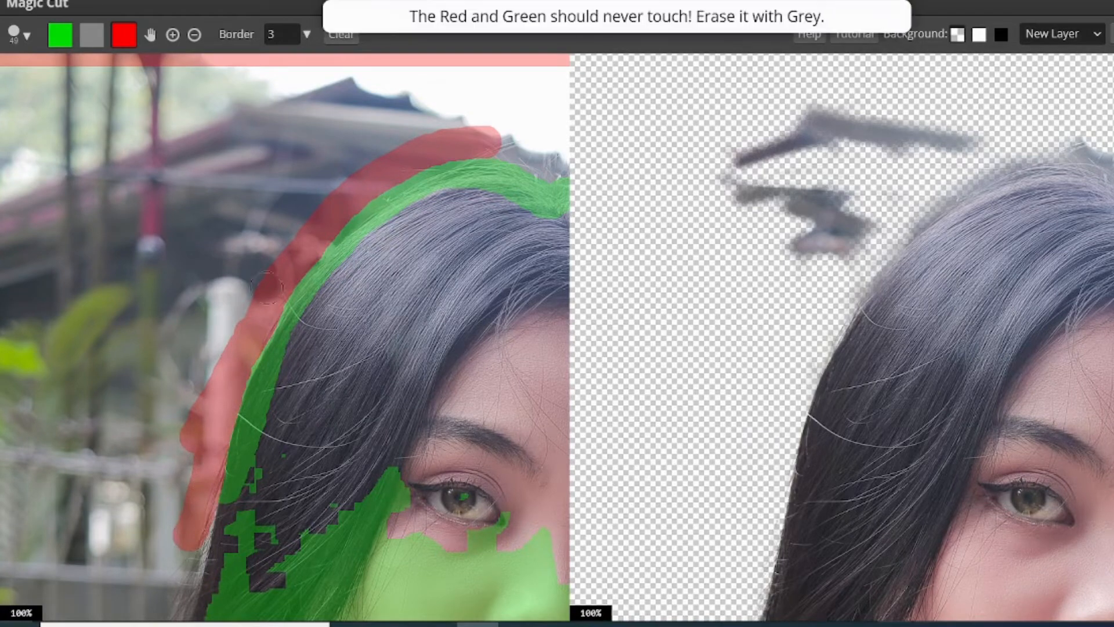
# - Extend the red background marking across the area above the crown and tighten it against the hair's upper edge
pyautogui.scroll(2, 348, 302)
pyautogui.scroll(-2, 435, 285)
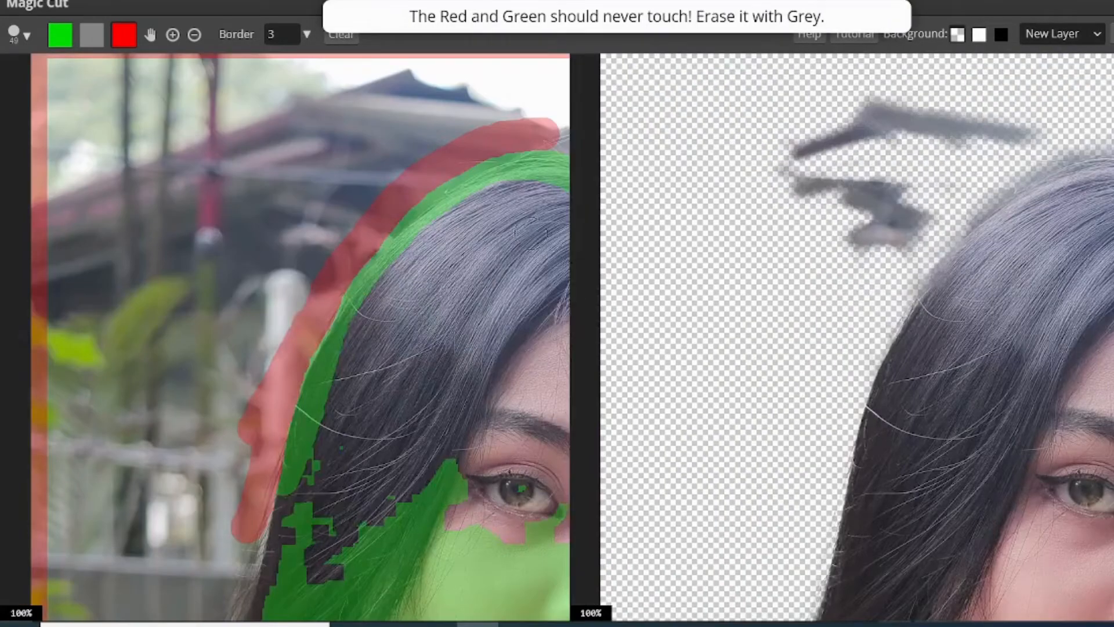
pyautogui.moveTo(455, 184)
pyautogui.mouseDown()
pyautogui.moveTo(224, 264)
pyautogui.moveTo(120, 263)
pyautogui.moveTo(185, 302)
pyautogui.mouseUp()
pyautogui.moveTo(434, 298)
pyautogui.mouseDown()
pyautogui.moveTo(370, 278)
pyautogui.moveTo(466, 317)
pyautogui.mouseUp()
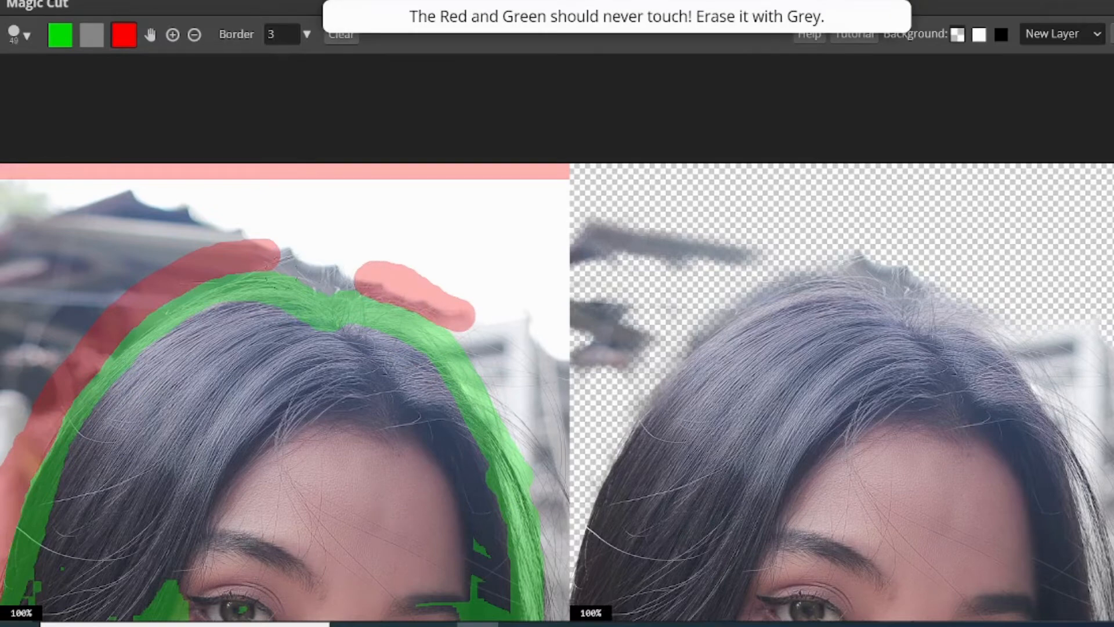
pyautogui.moveTo(268, 253); pyautogui.dragTo(432, 289)
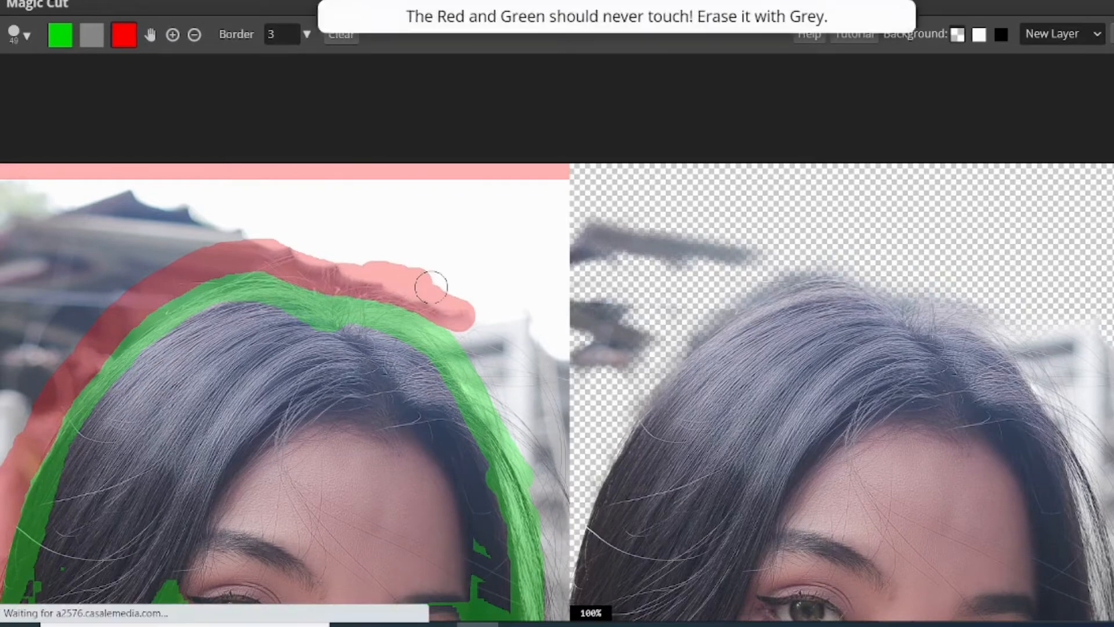
pyautogui.moveTo(182, 261); pyautogui.dragTo(355, 261)
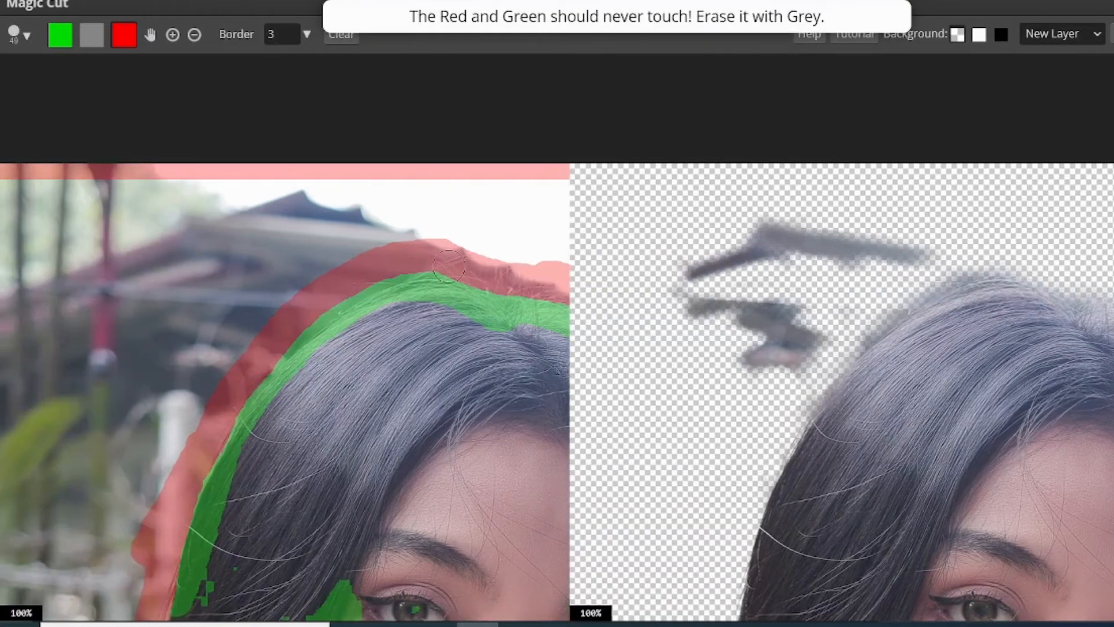
pyautogui.moveTo(448, 266); pyautogui.dragTo(280, 340)
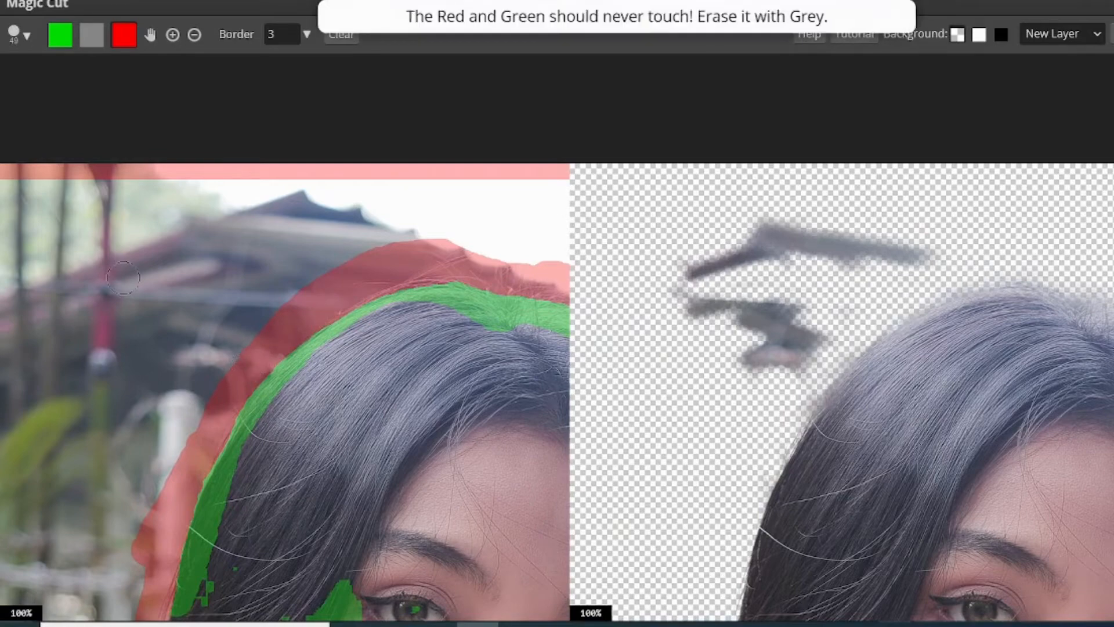
# - Paint red background marking from the crown down the hair's edge to the sleeve on the raised-hand side
pyautogui.scroll(-2, 207, 244)
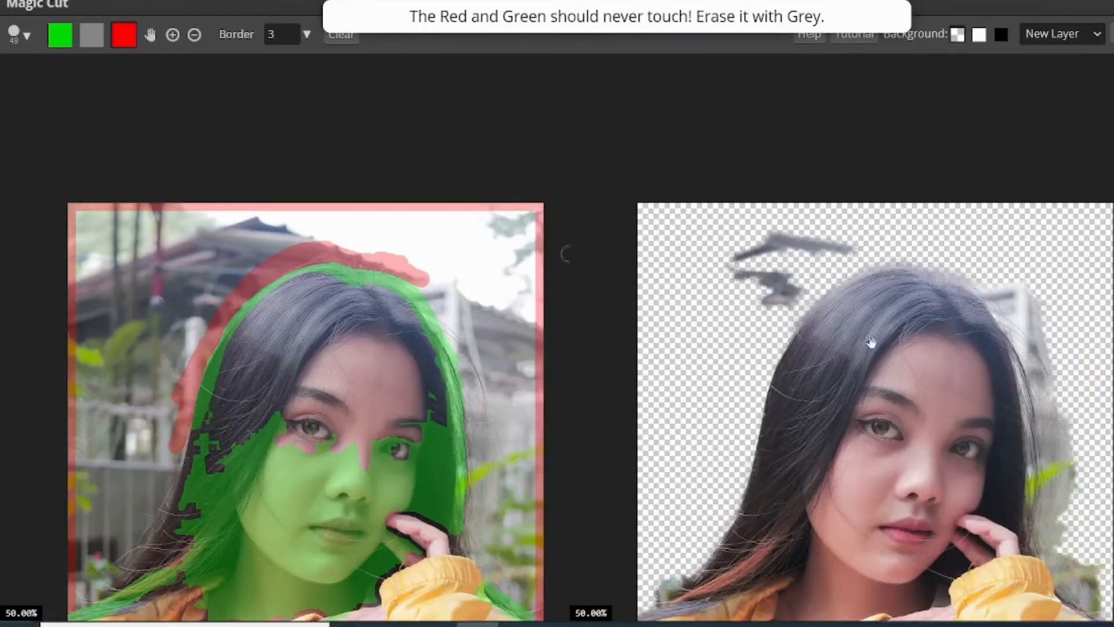
pyautogui.scroll(1, 498, 311)
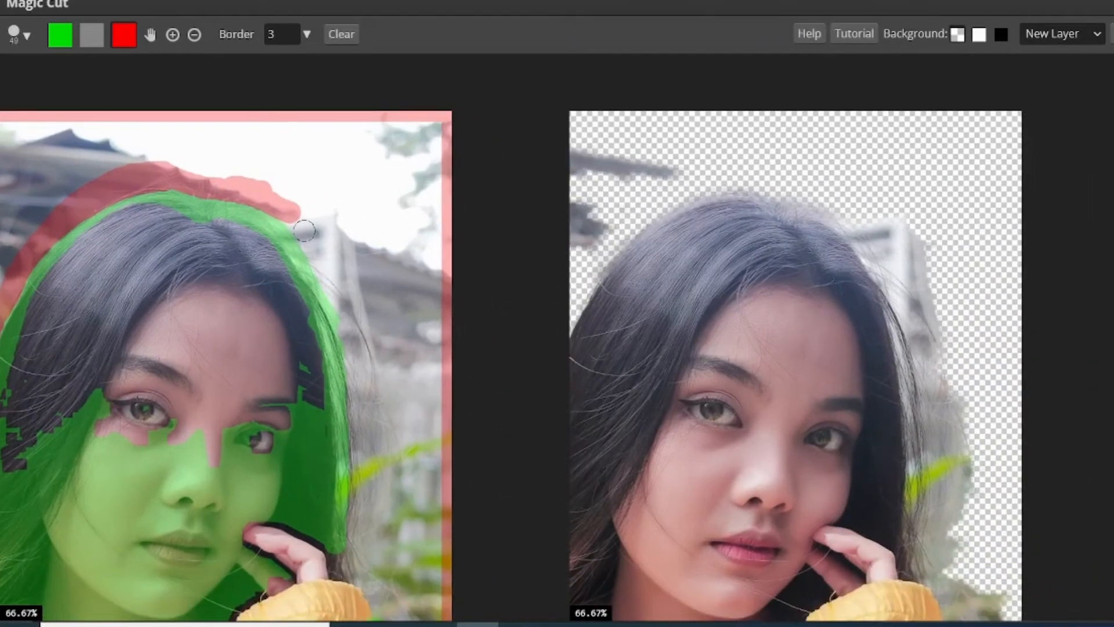
pyautogui.moveTo(299, 226)
pyautogui.mouseDown()
pyautogui.moveTo(356, 375)
pyautogui.moveTo(349, 548)
pyautogui.moveTo(373, 569)
pyautogui.mouseUp()
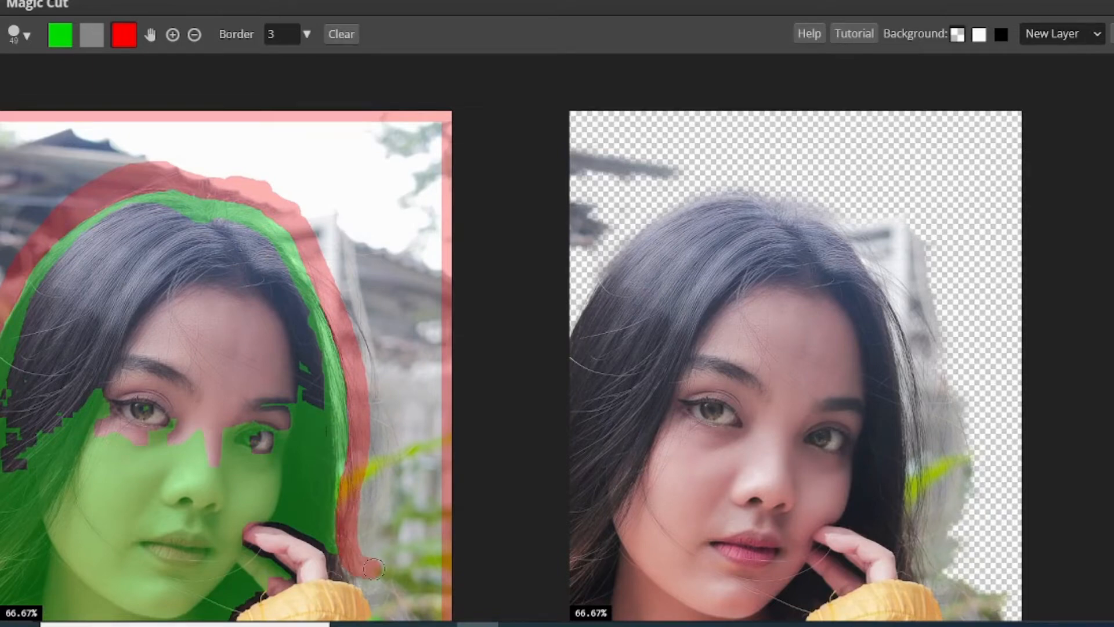
pyautogui.scroll(-1, 391, 385)
pyautogui.moveTo(373, 390); pyautogui.dragTo(304, 267)
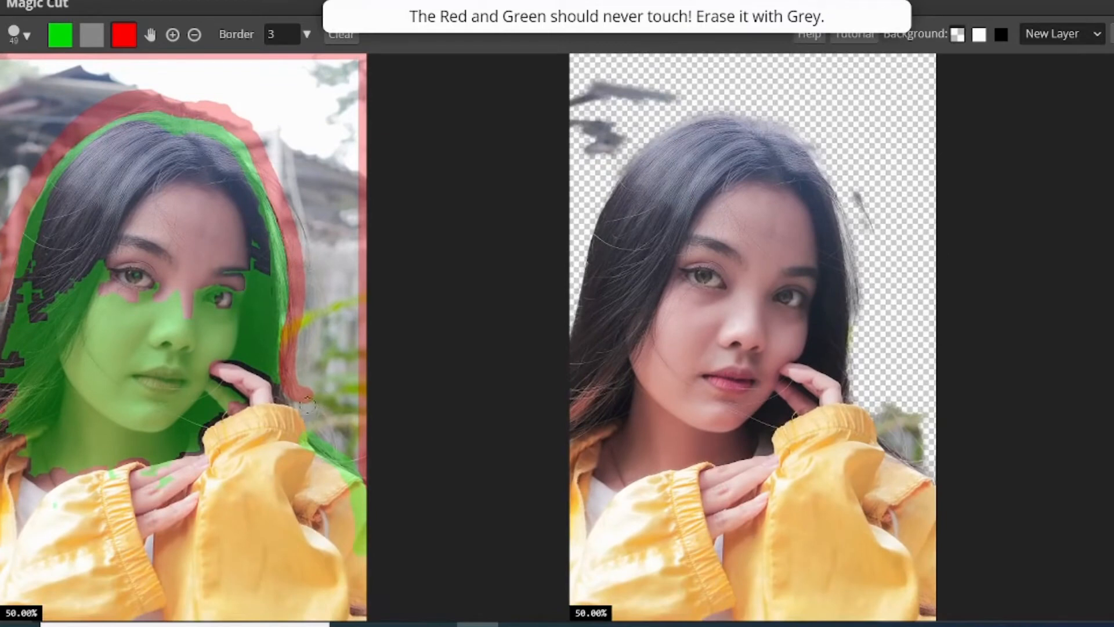
# - Paint red background marking down the raised-arm sleeve to the shoulder and over the roof area beside the crown
pyautogui.moveTo(300, 400)
pyautogui.mouseDown()
pyautogui.moveTo(312, 428)
pyautogui.moveTo(373, 484)
pyautogui.mouseUp()
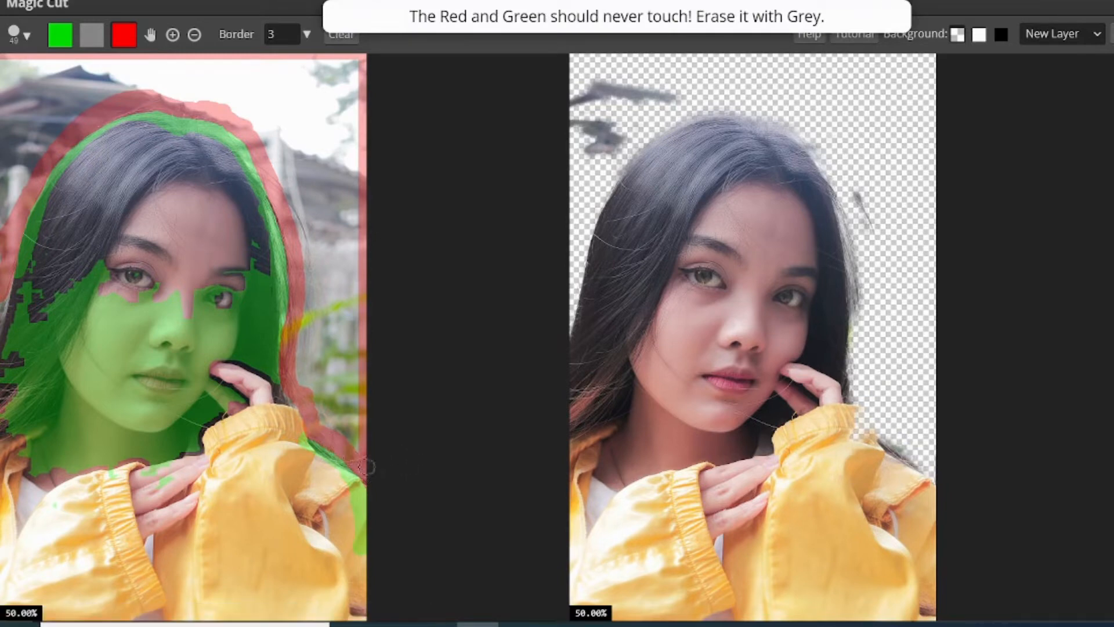
pyautogui.moveTo(235, 213); pyautogui.dragTo(438, 312)
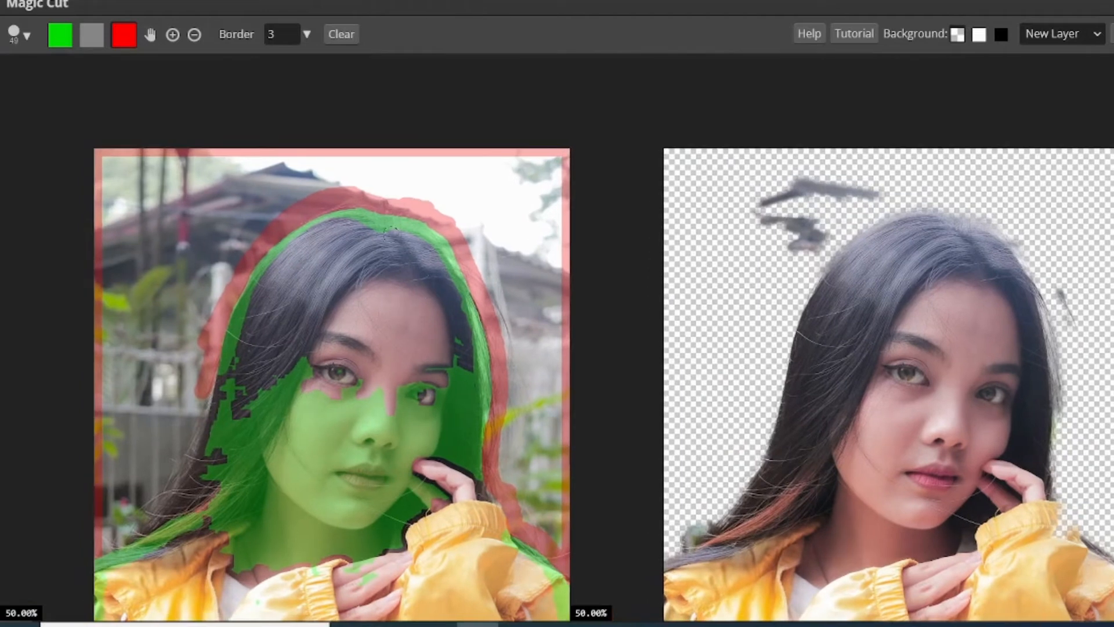
pyautogui.moveTo(318, 172)
pyautogui.mouseDown()
pyautogui.moveTo(223, 198)
pyautogui.moveTo(256, 205)
pyautogui.moveTo(340, 180)
pyautogui.moveTo(256, 215)
pyautogui.moveTo(324, 181)
pyautogui.moveTo(222, 255)
pyautogui.moveTo(286, 185)
pyautogui.moveTo(198, 227)
pyautogui.moveTo(263, 159)
pyautogui.moveTo(268, 195)
pyautogui.moveTo(223, 284)
pyautogui.moveTo(236, 221)
pyautogui.moveTo(214, 206)
pyautogui.moveTo(165, 270)
pyautogui.mouseUp()
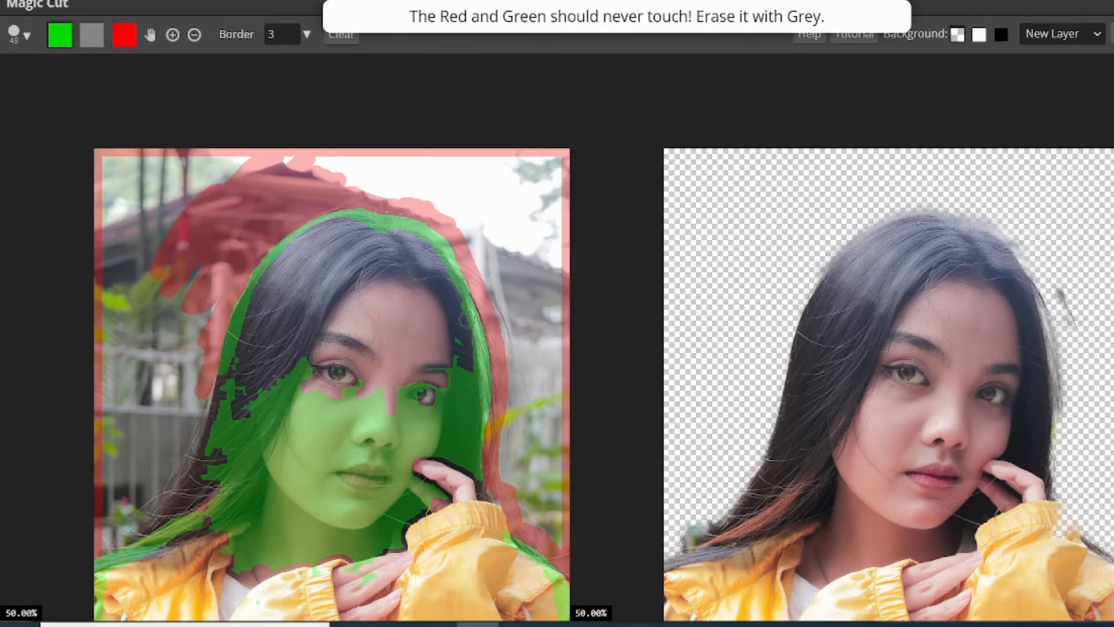
# - Add green foreground marking along the outer hair edge on the raised-hand side, from the forehead down to cheek level
pyautogui.moveTo(473, 300); pyautogui.dragTo(479, 318)
pyautogui.moveTo(485, 411); pyautogui.dragTo(488, 432)
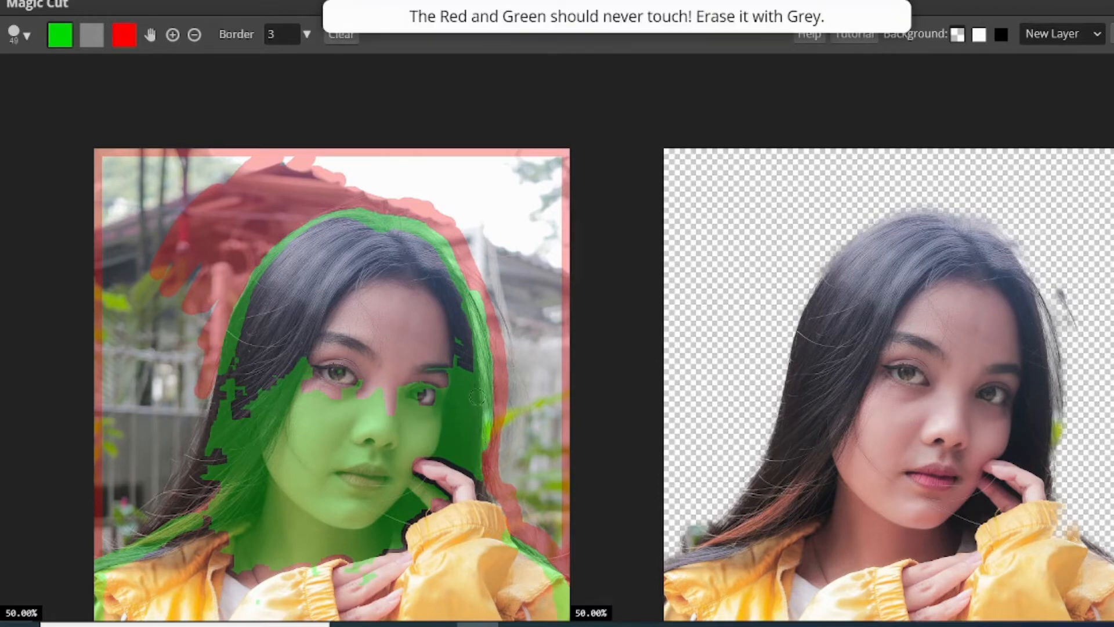
pyautogui.scroll(-1, 478, 392)
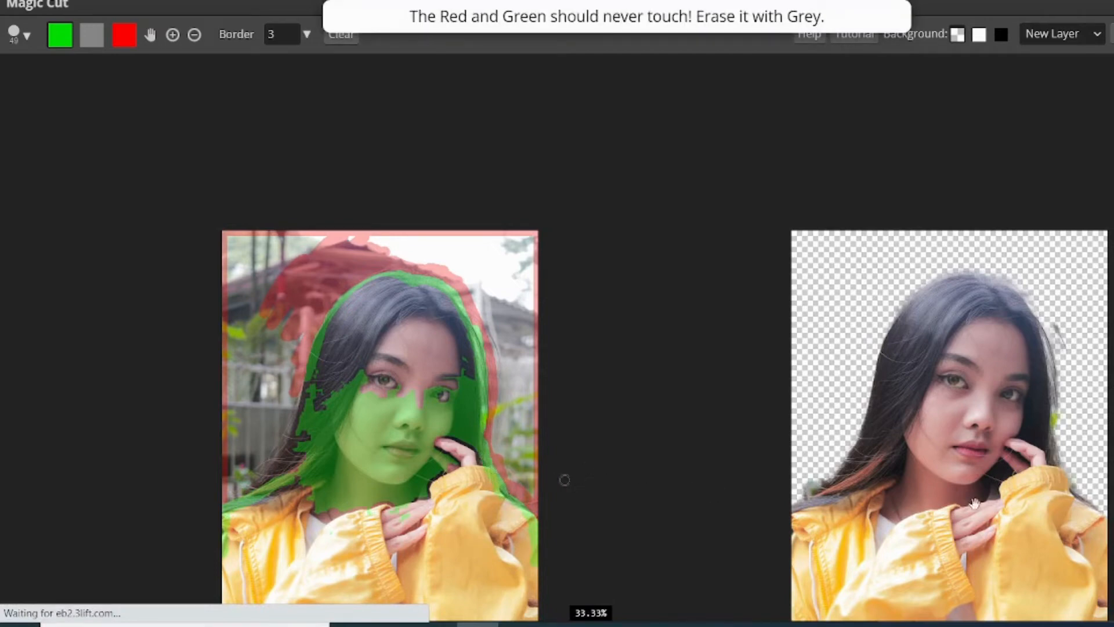
# - Switch to the red background brush and set its hardness to 12%
pyautogui.scroll(1, 562, 480)
pyautogui.scroll(1, 514, 471)
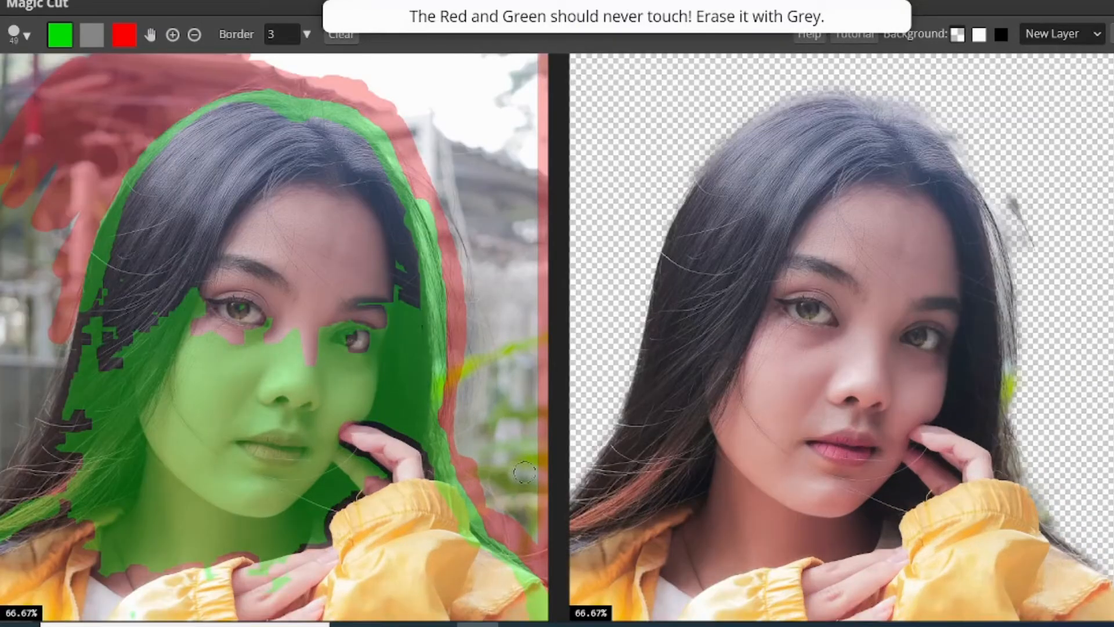
pyautogui.scroll(1, 524, 471)
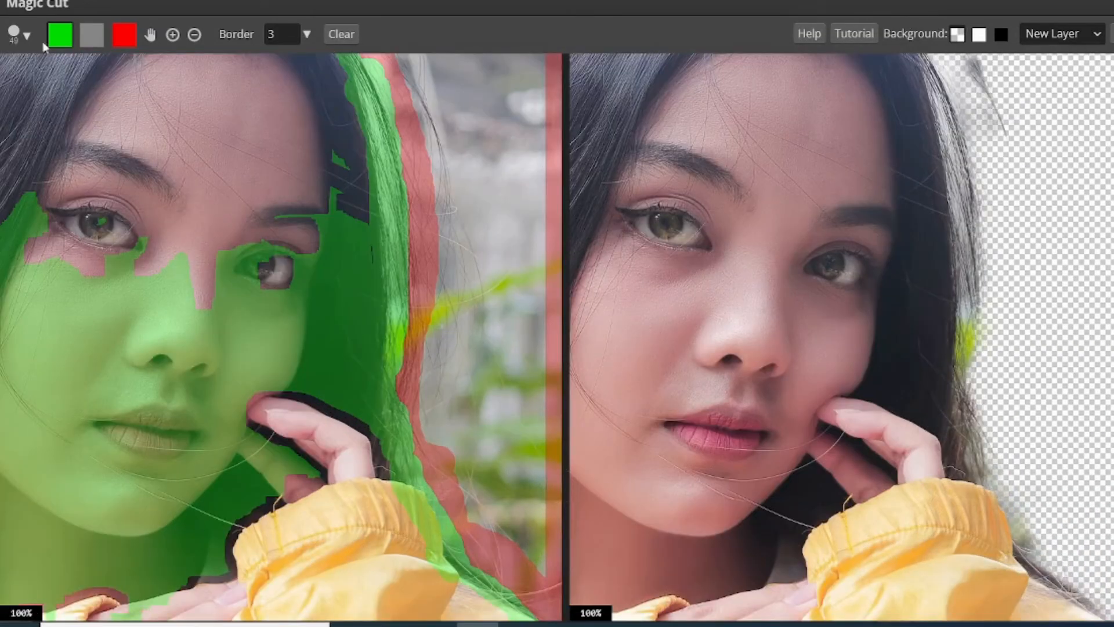
pyautogui.click(129, 42)
pyautogui.click(26, 36)
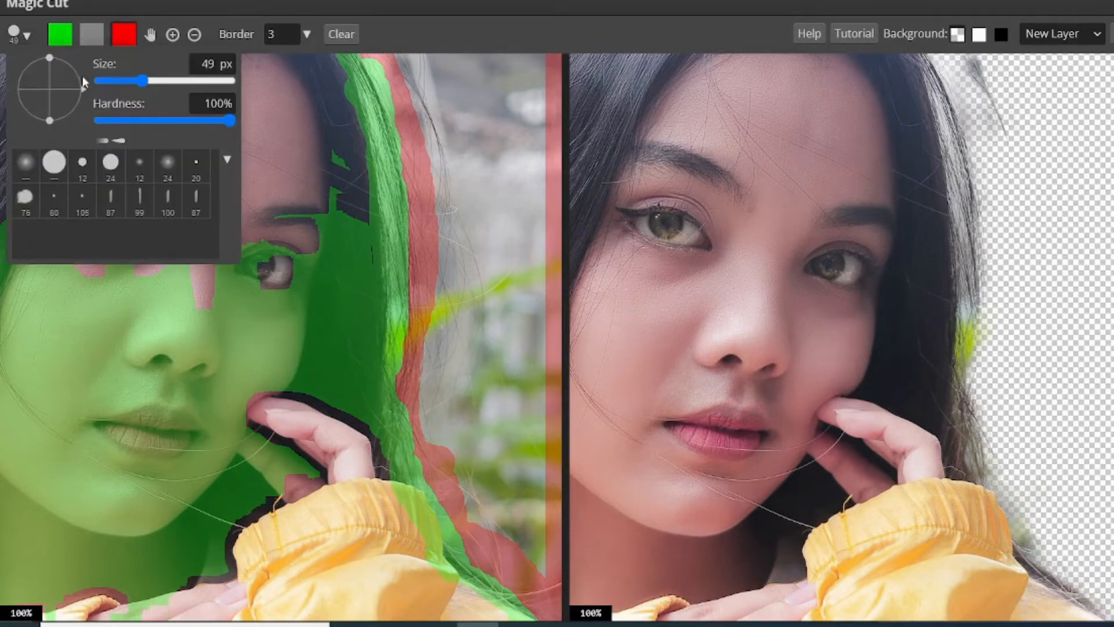
pyautogui.click(120, 120)
pyautogui.moveTo(122, 124); pyautogui.dragTo(116, 123)
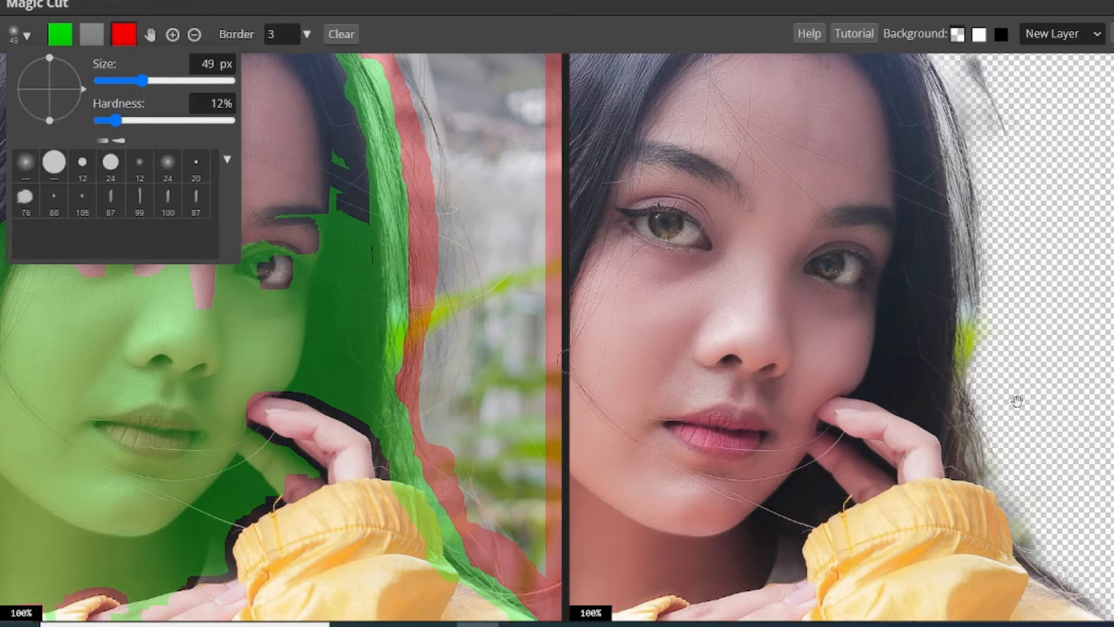
# - Paint red background marking along the raised sleeve and over the yellow-green leaf showing through the hair edge above it
pyautogui.moveTo(426, 479); pyautogui.dragTo(476, 550)
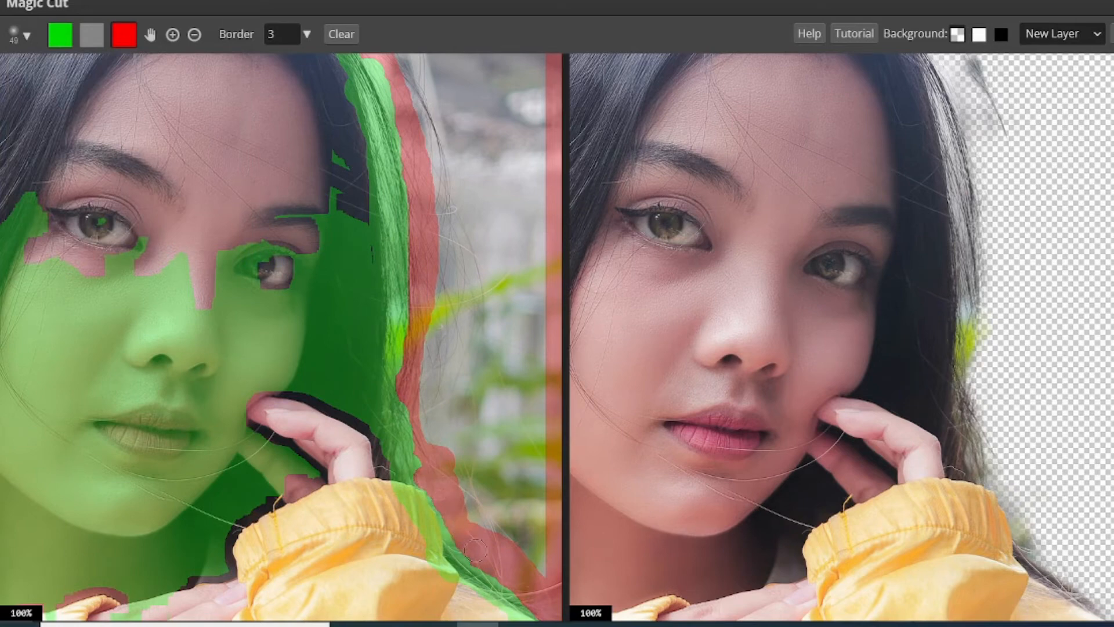
pyautogui.scroll(1, 406, 466)
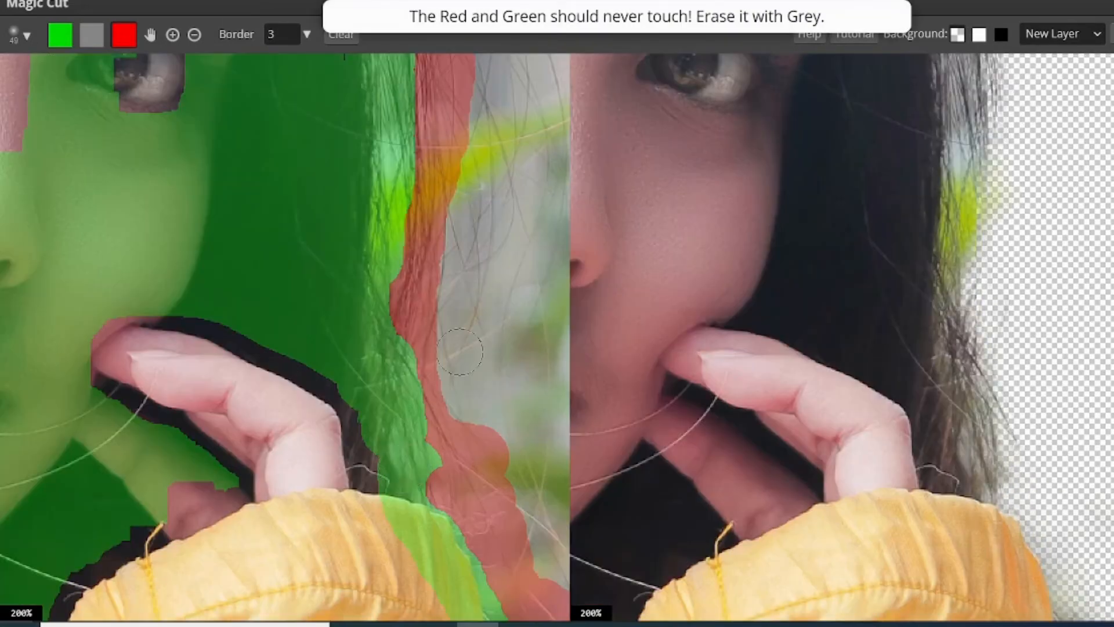
pyautogui.moveTo(409, 135); pyautogui.dragTo(404, 244)
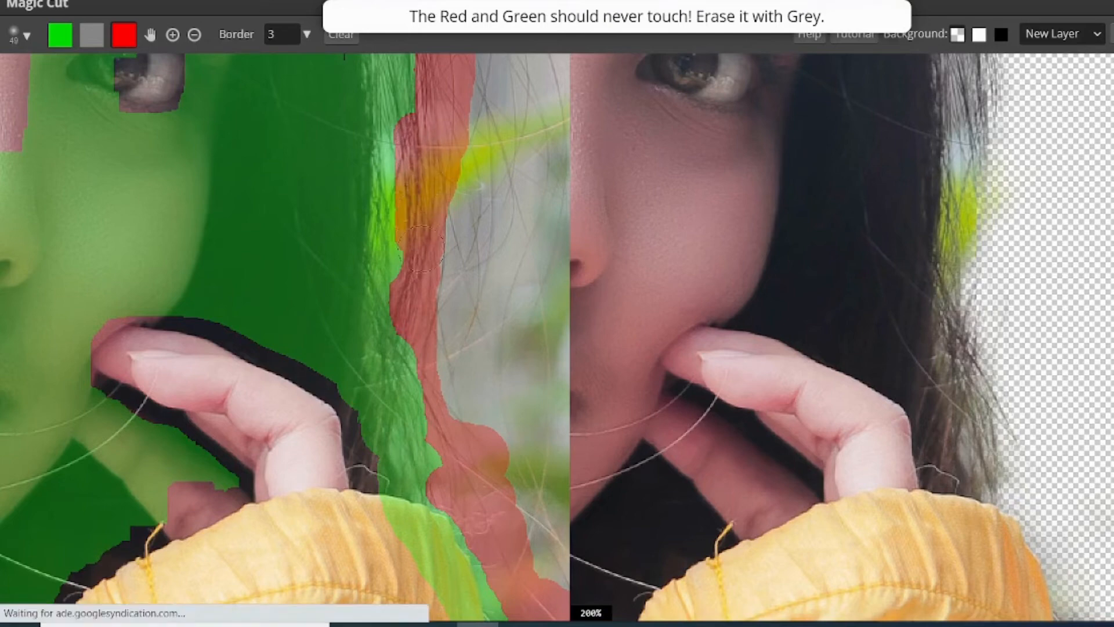
pyautogui.moveTo(388, 125)
pyautogui.mouseDown()
pyautogui.moveTo(394, 87)
pyautogui.moveTo(392, 221)
pyautogui.moveTo(406, 279)
pyautogui.mouseUp()
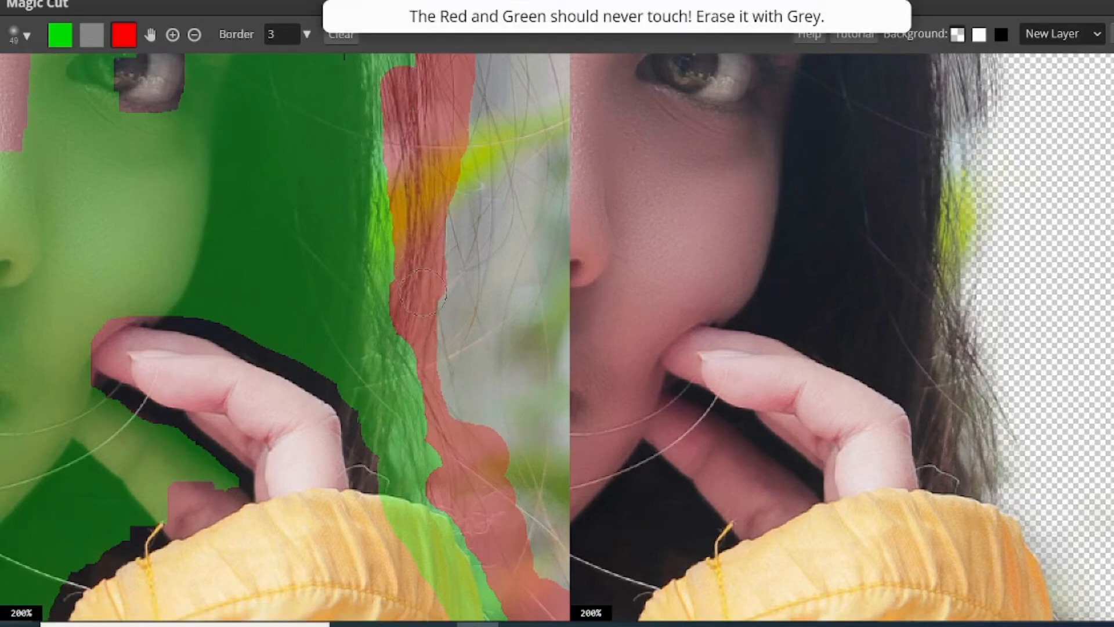
# - Extend the red background marking up the raised-hand side of the hair, over the loose strands from eye level to the crown
pyautogui.scroll(-2, 420, 285)
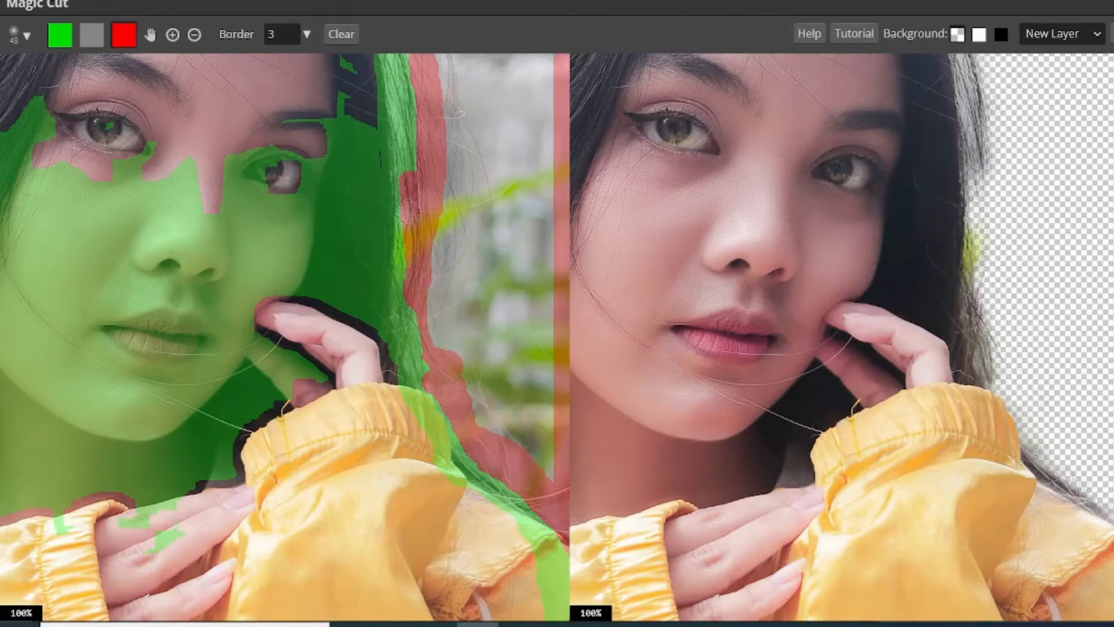
pyautogui.scroll(2, 438, 273)
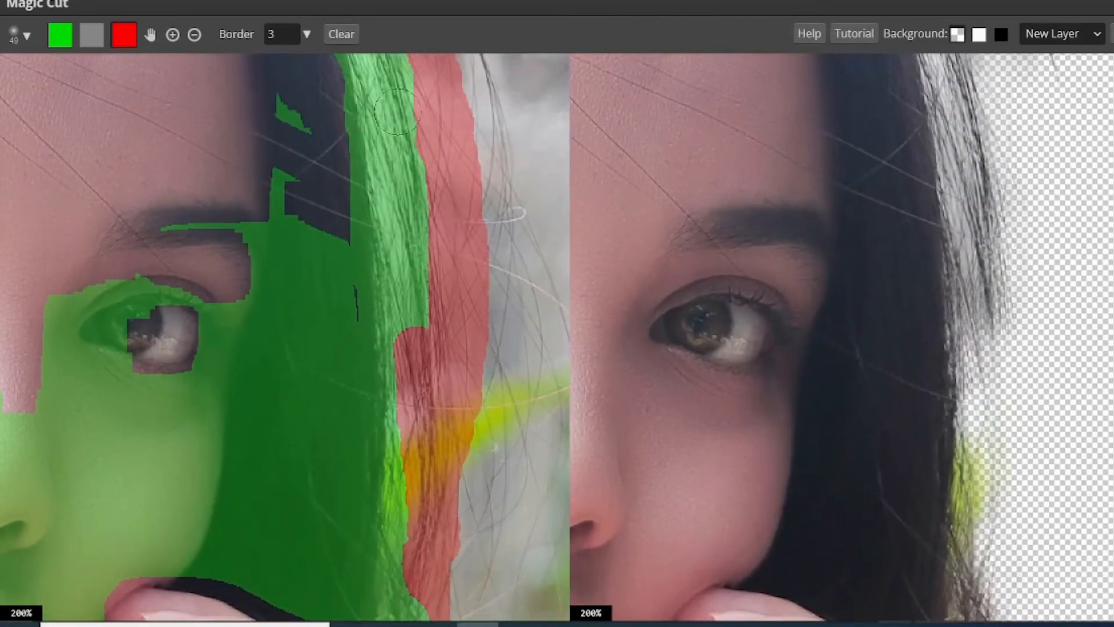
pyautogui.moveTo(396, 111)
pyautogui.mouseDown()
pyautogui.moveTo(418, 173)
pyautogui.moveTo(446, 374)
pyautogui.mouseUp()
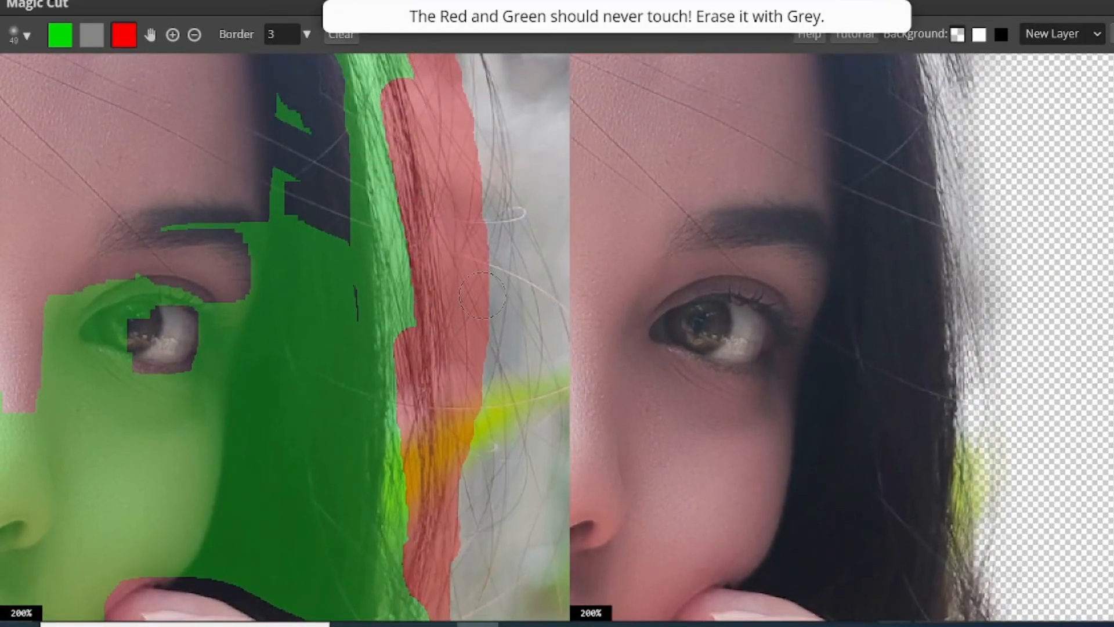
pyautogui.scroll(-3, 482, 295)
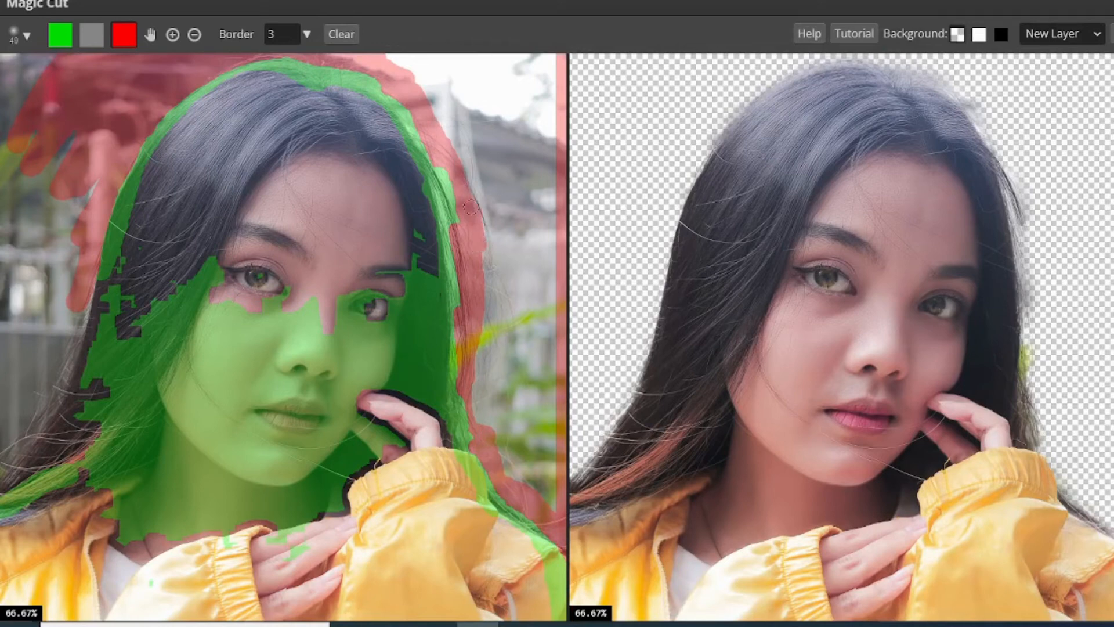
pyautogui.moveTo(465, 169); pyautogui.dragTo(495, 274)
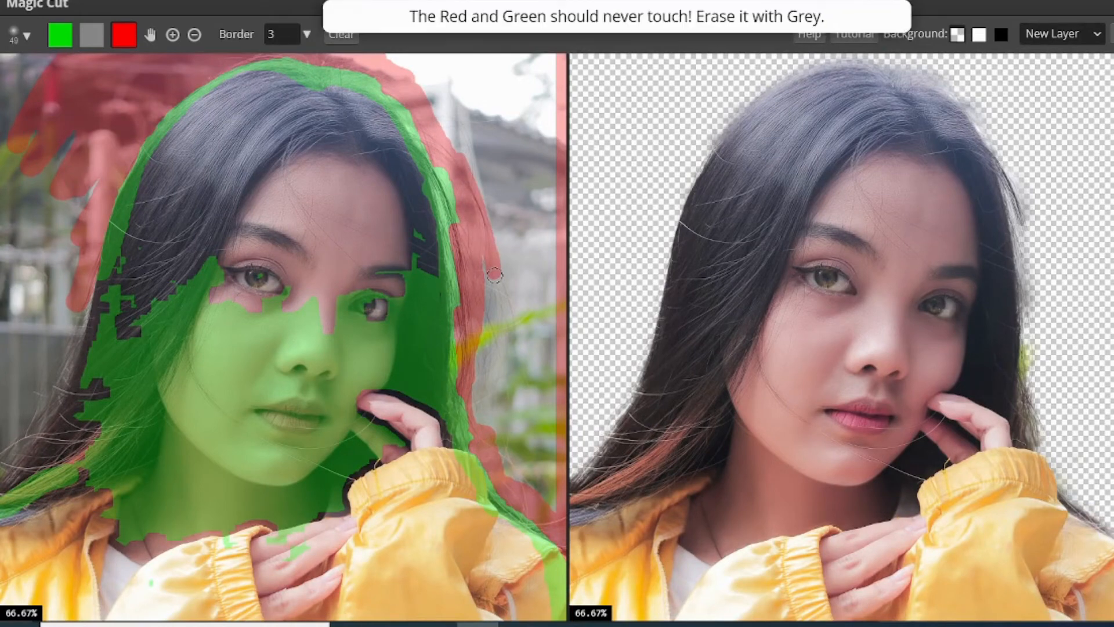
pyautogui.moveTo(412, 117); pyautogui.dragTo(462, 234)
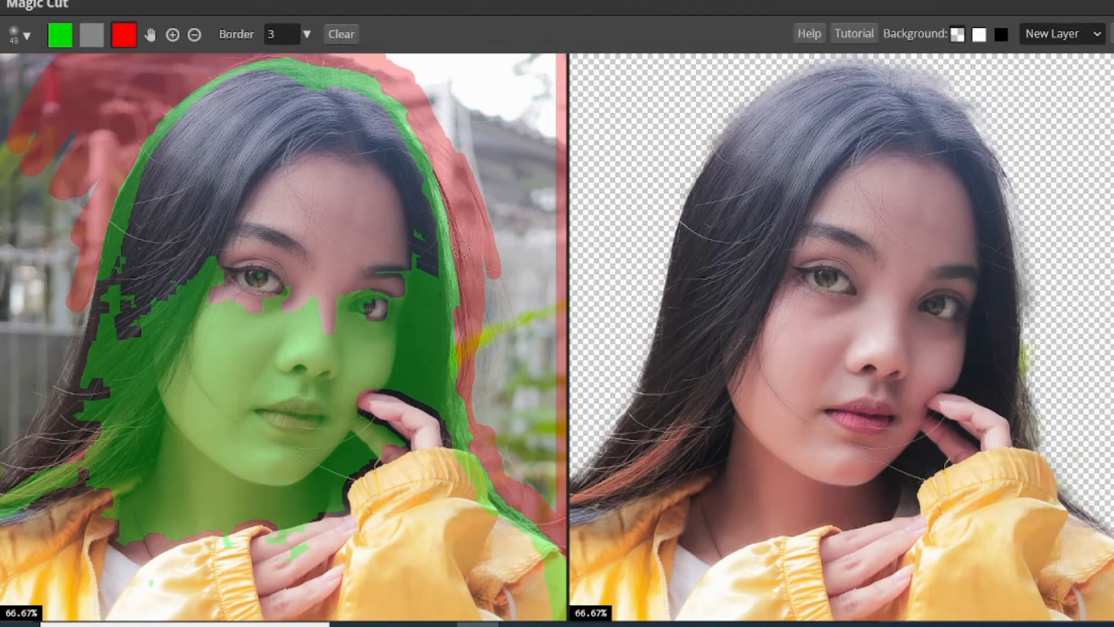
# - Paint red background marking over the flowers beside the lower hair edge, above the shoulder on the fence side
pyautogui.scroll(1, 450, 213)
pyautogui.scroll(-1, 450, 214)
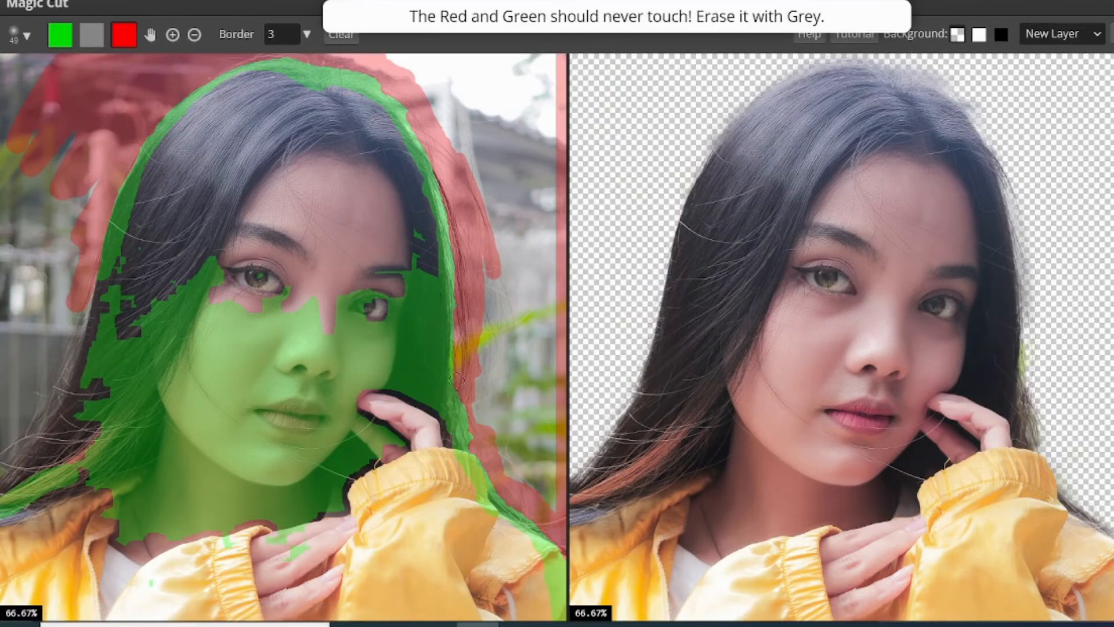
pyautogui.scroll(-3, 461, 391)
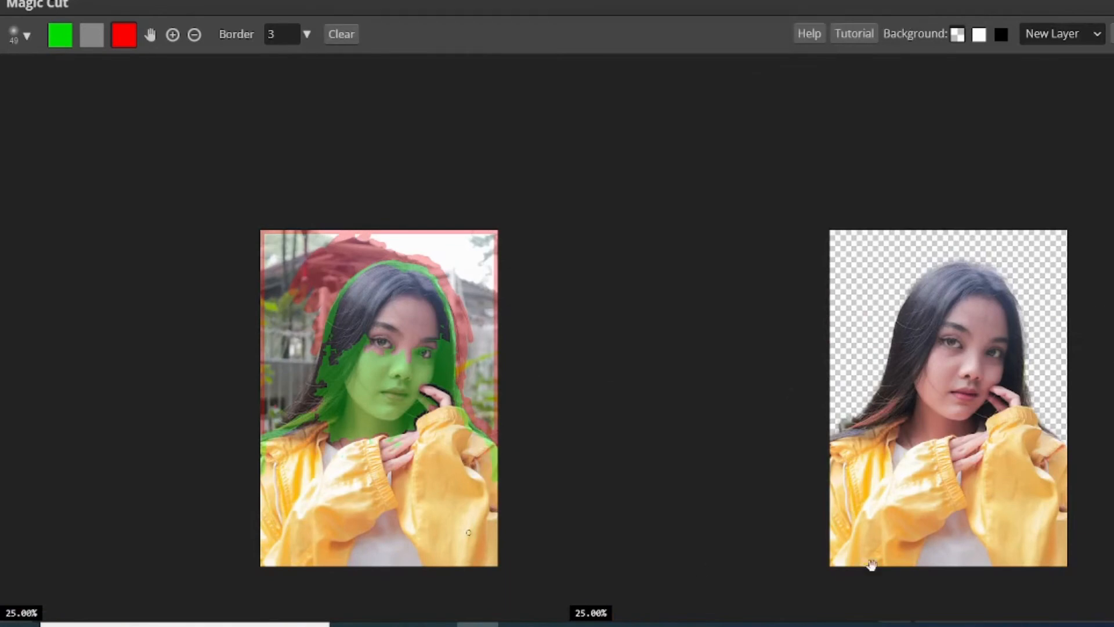
pyautogui.scroll(3, 852, 432)
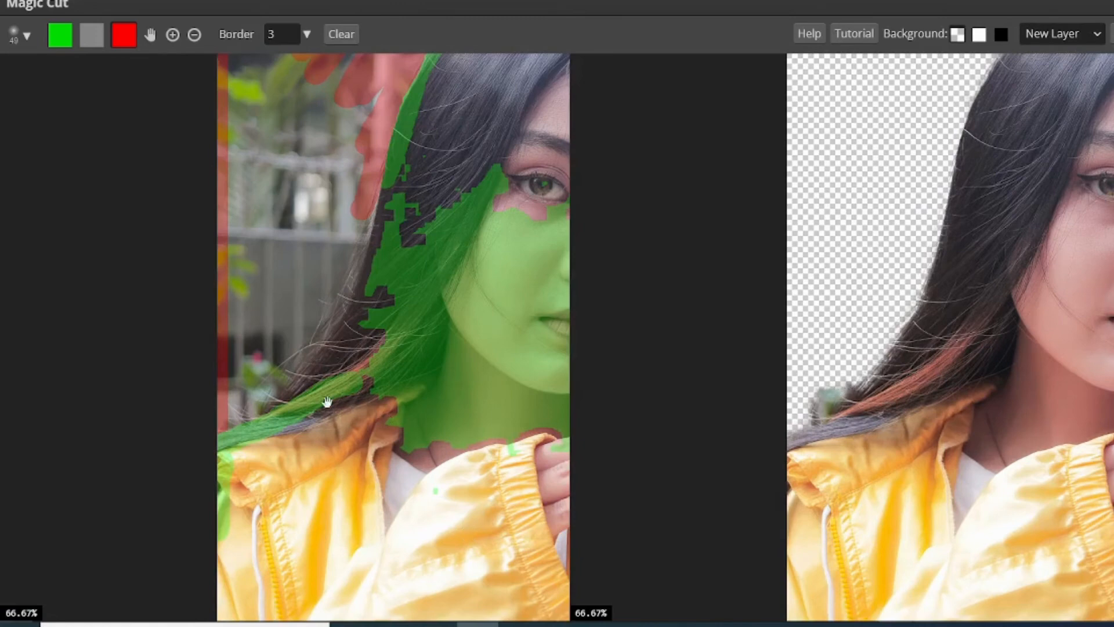
pyautogui.moveTo(328, 402); pyautogui.dragTo(400, 393)
pyautogui.moveTo(374, 348)
pyautogui.mouseDown()
pyautogui.moveTo(347, 381)
pyautogui.moveTo(274, 418)
pyautogui.mouseUp()
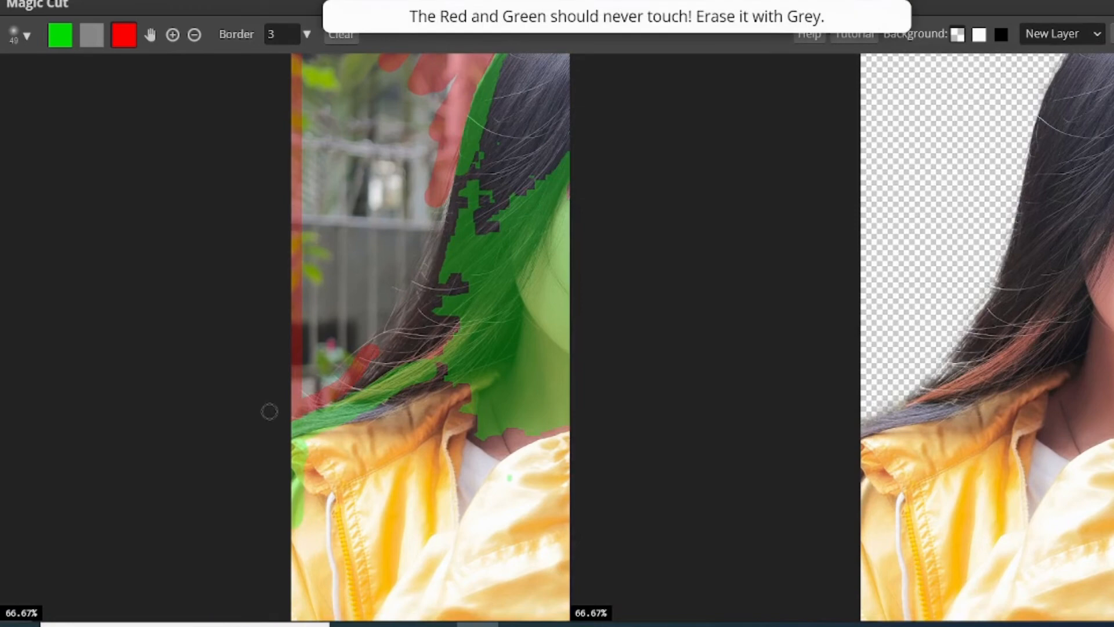
# - Check the whole cutout and apply the Magic Cut result as a new layer
pyautogui.scroll(-3, 281, 383)
pyautogui.scroll(-1, 306, 374)
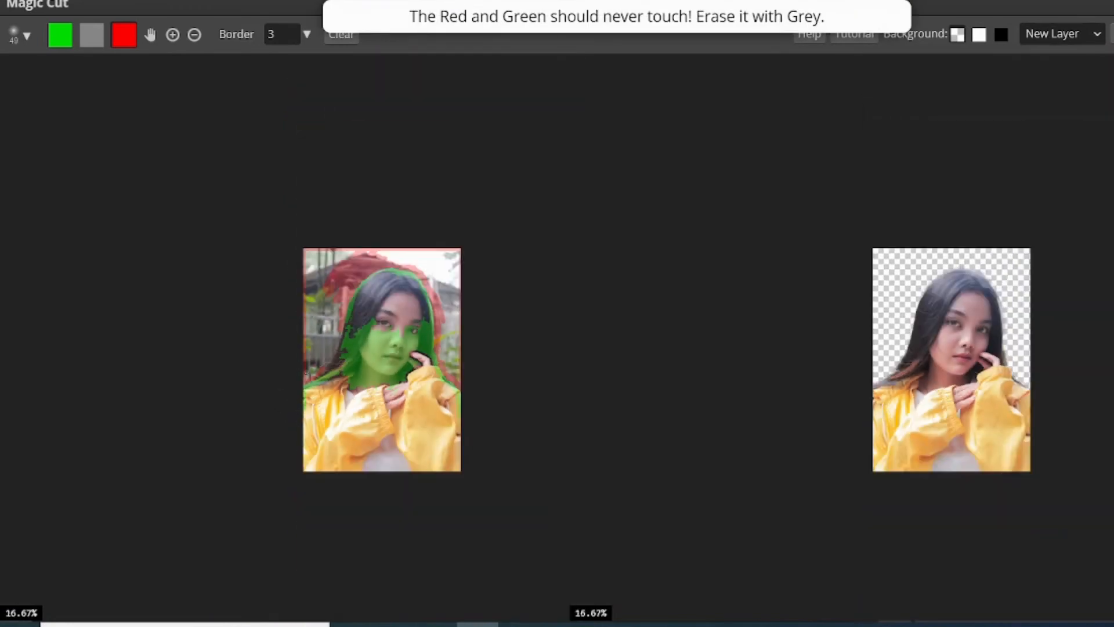
pyautogui.scroll(1, 963, 386)
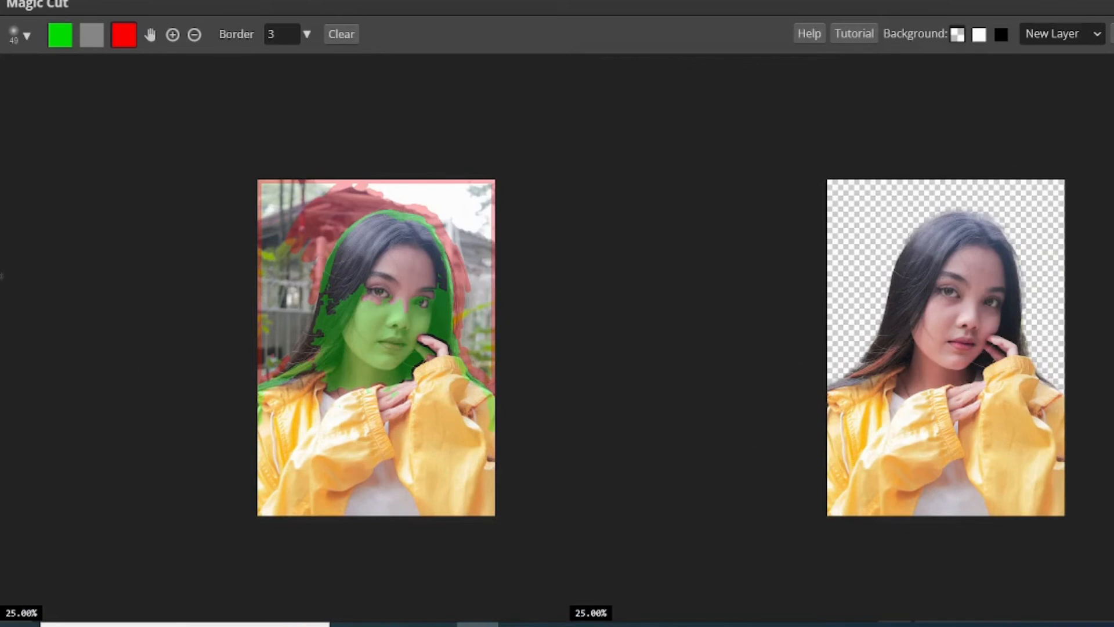
pyautogui.click(1111, 33)
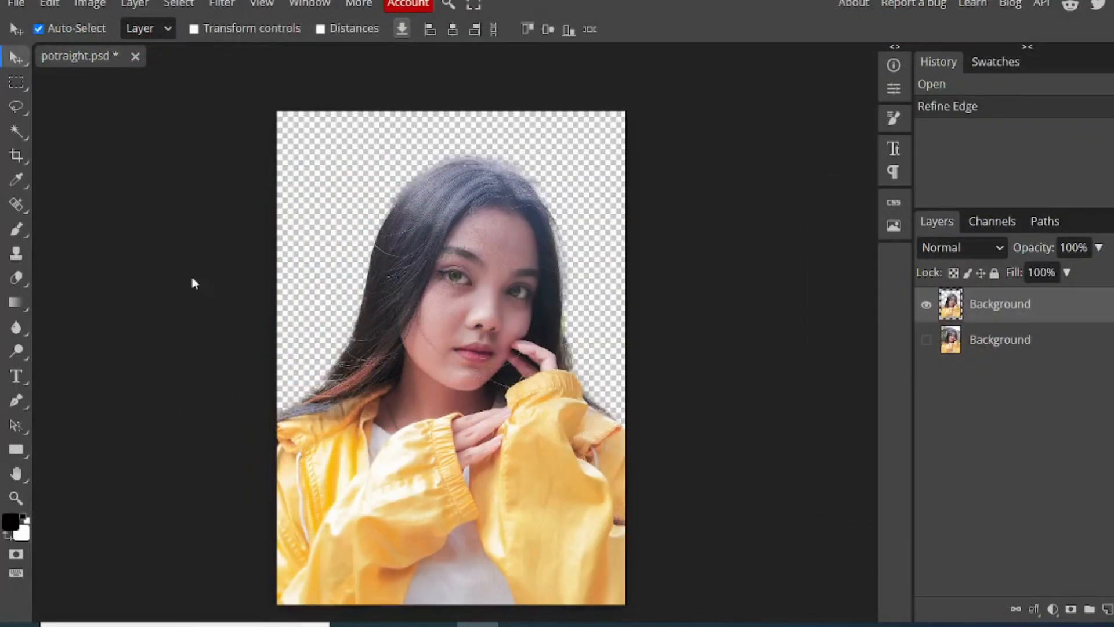
# - Toggle the original Background layer's visibility on and off to compare the cutout with the source photo
pyautogui.click(926, 339)
pyautogui.click(925, 339)
pyautogui.click(925, 339)
pyautogui.click(926, 340)
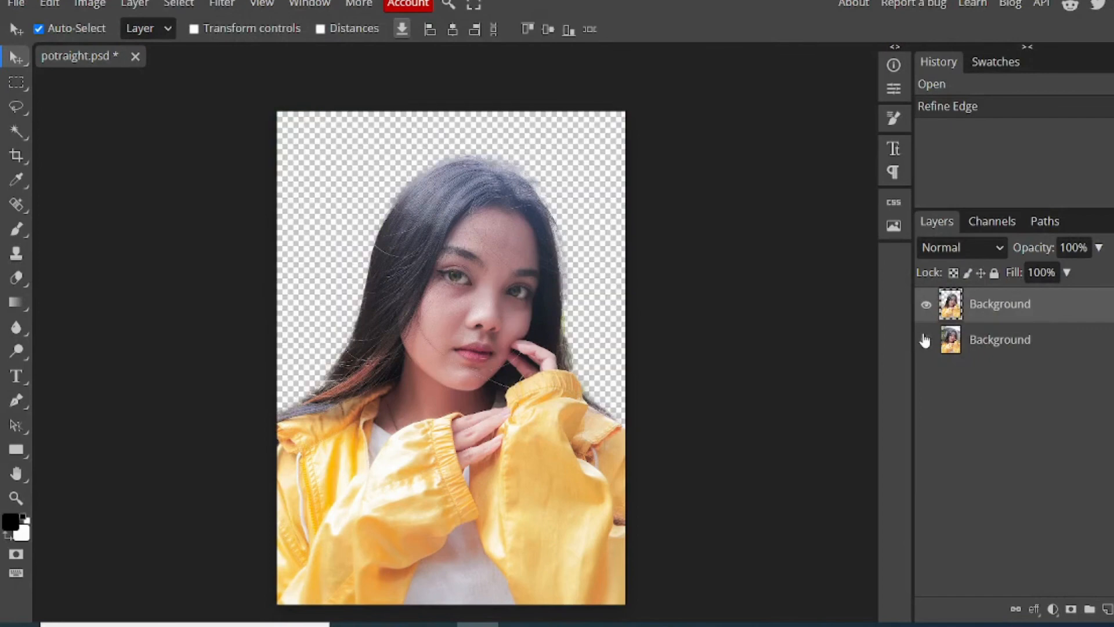